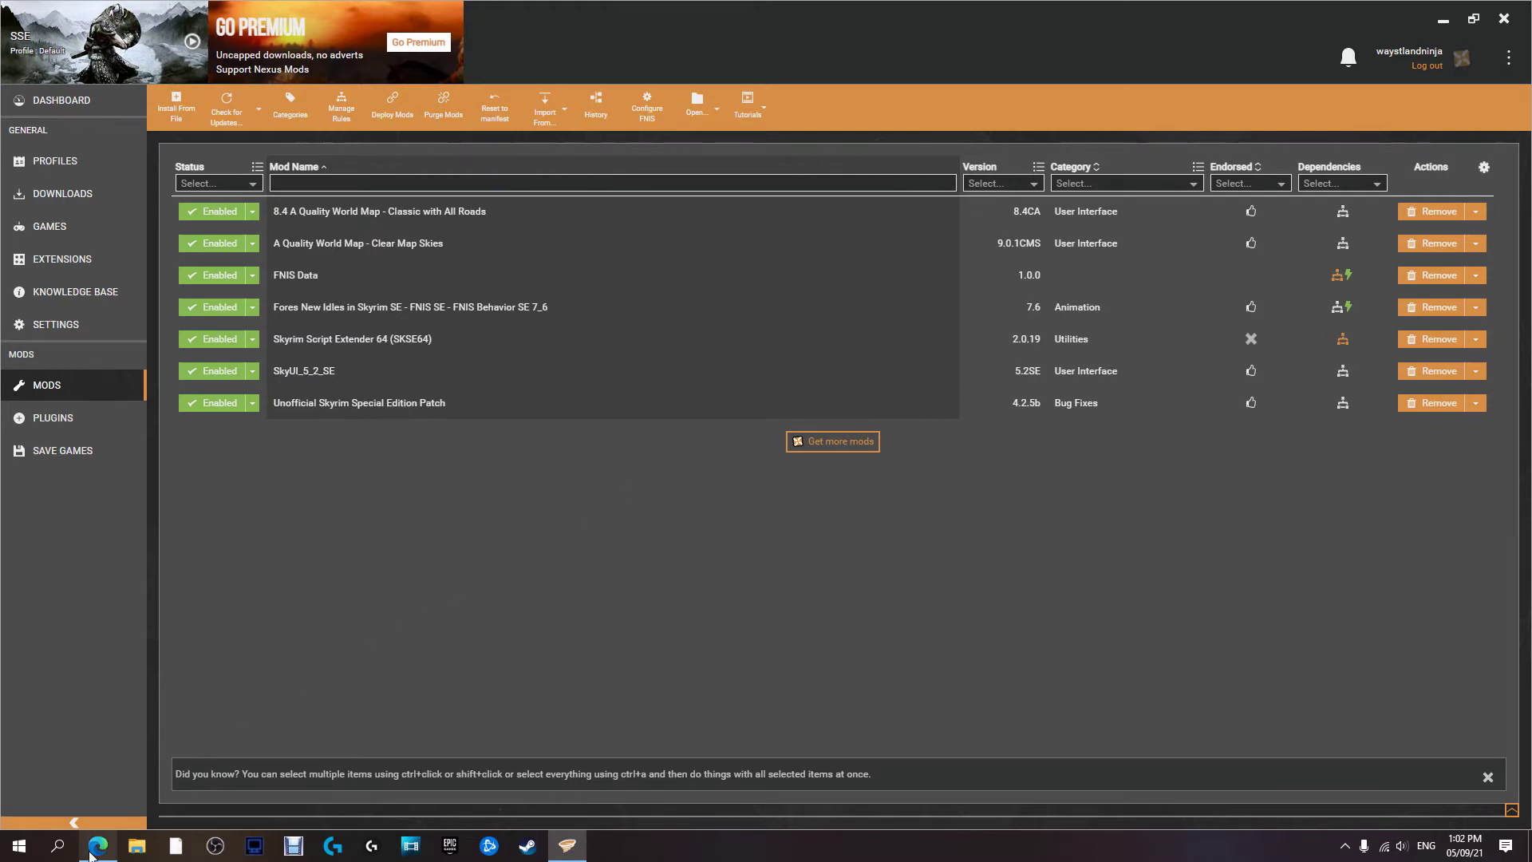
Switch to the Edge browser and look over the Immersive HUD - iHUD Special Edition mod page, closing its floating video ad
left_click(95, 849)
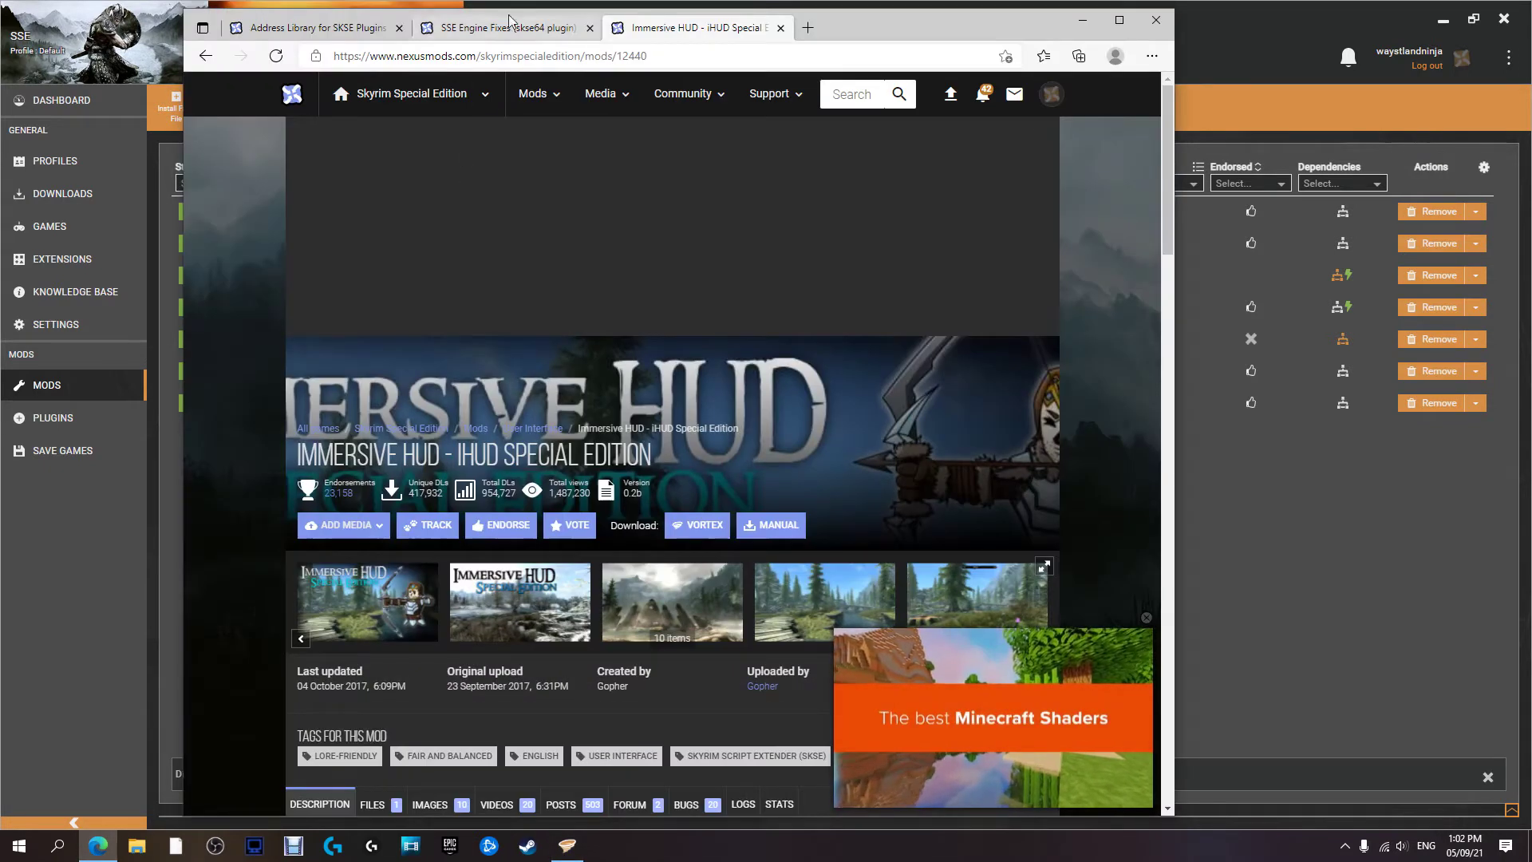
left_click(509, 29)
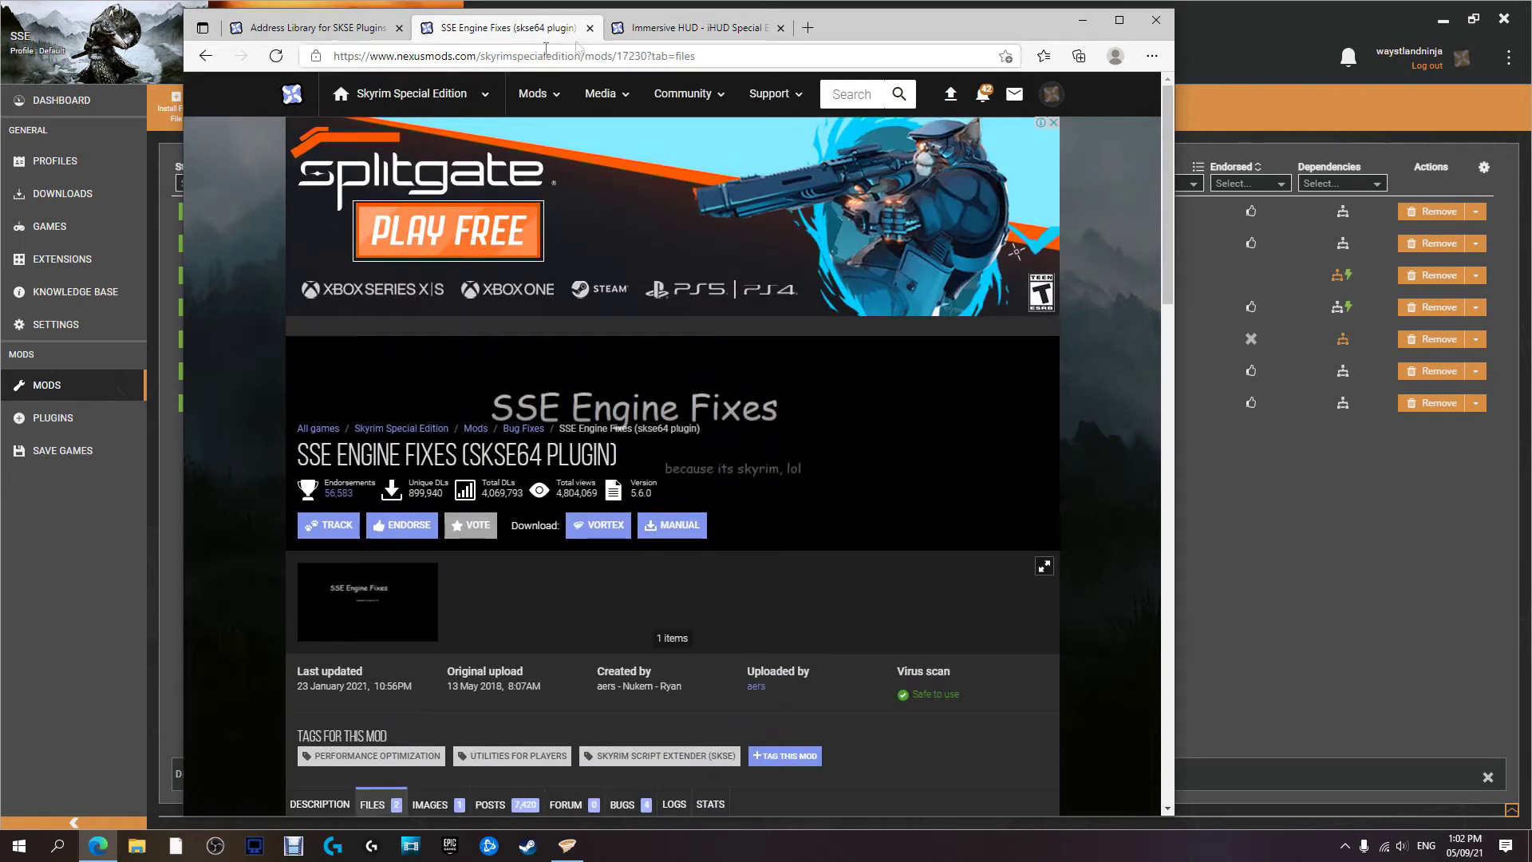
left_click(686, 27)
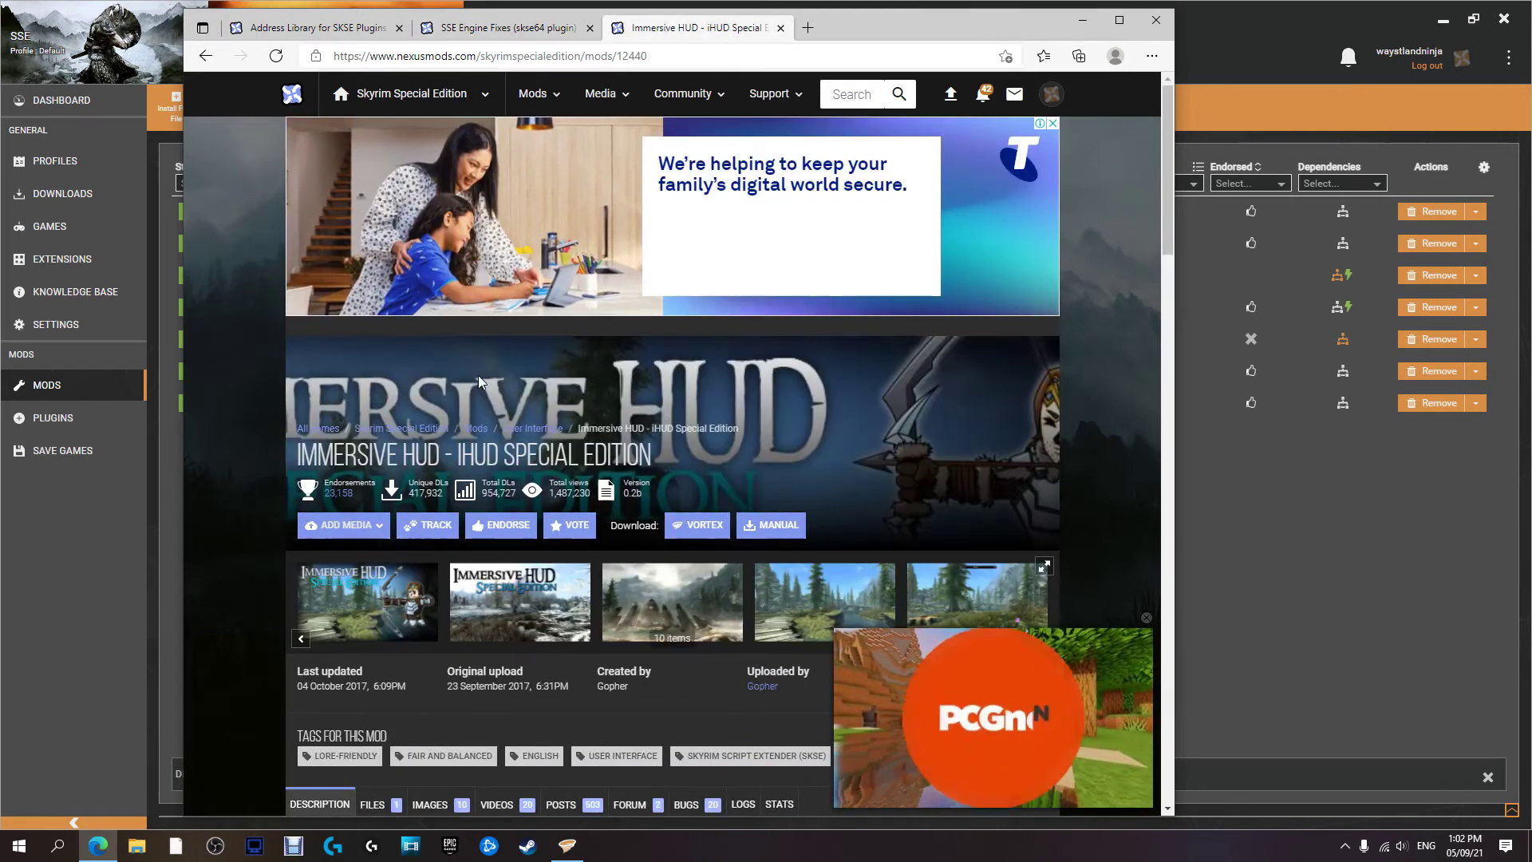
scroll(479, 382, "down", 4)
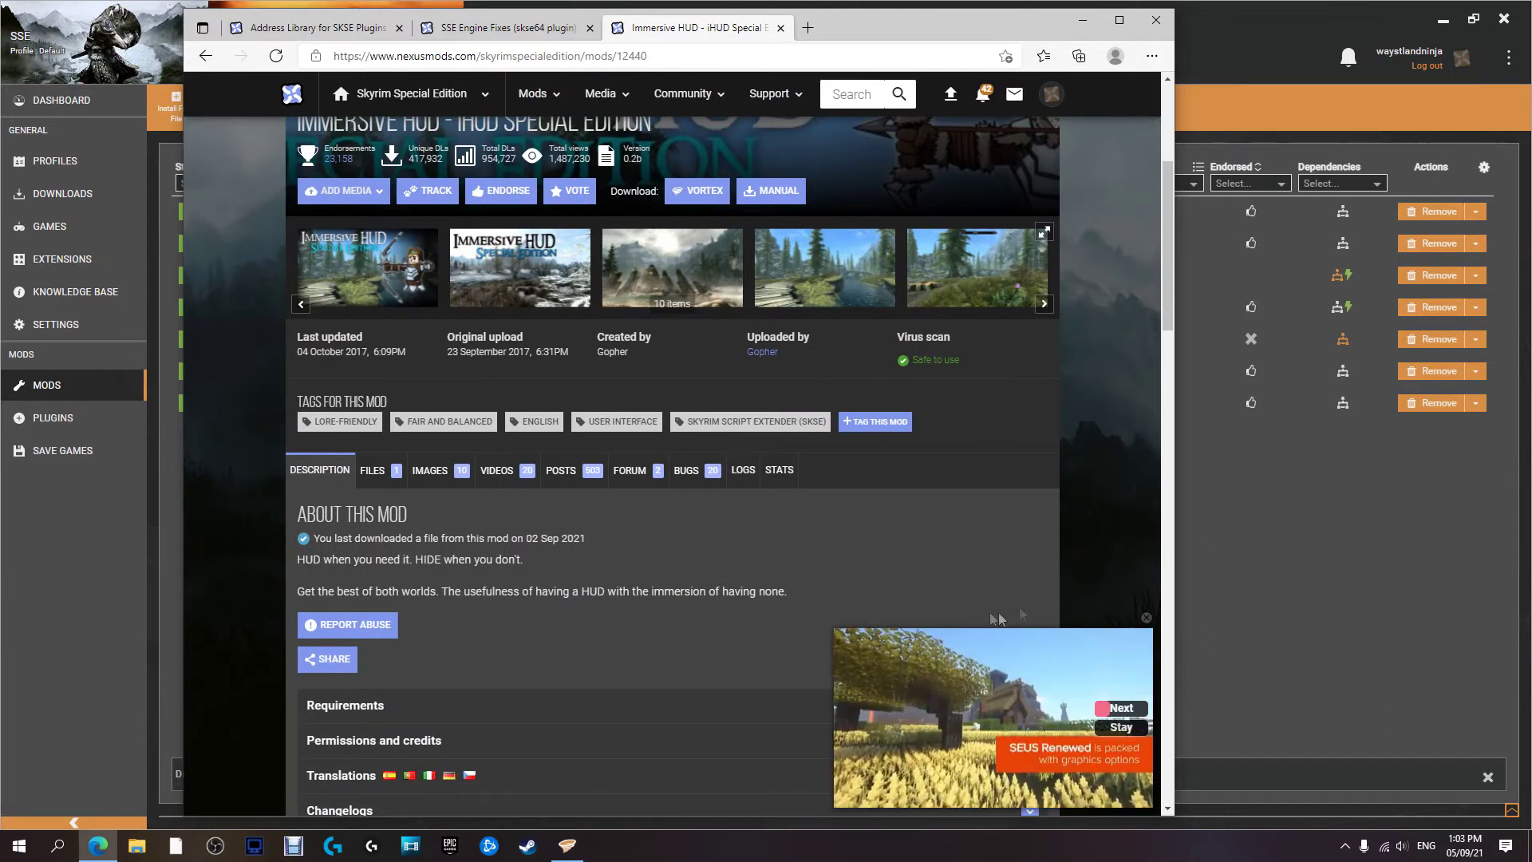
left_click(1146, 618)
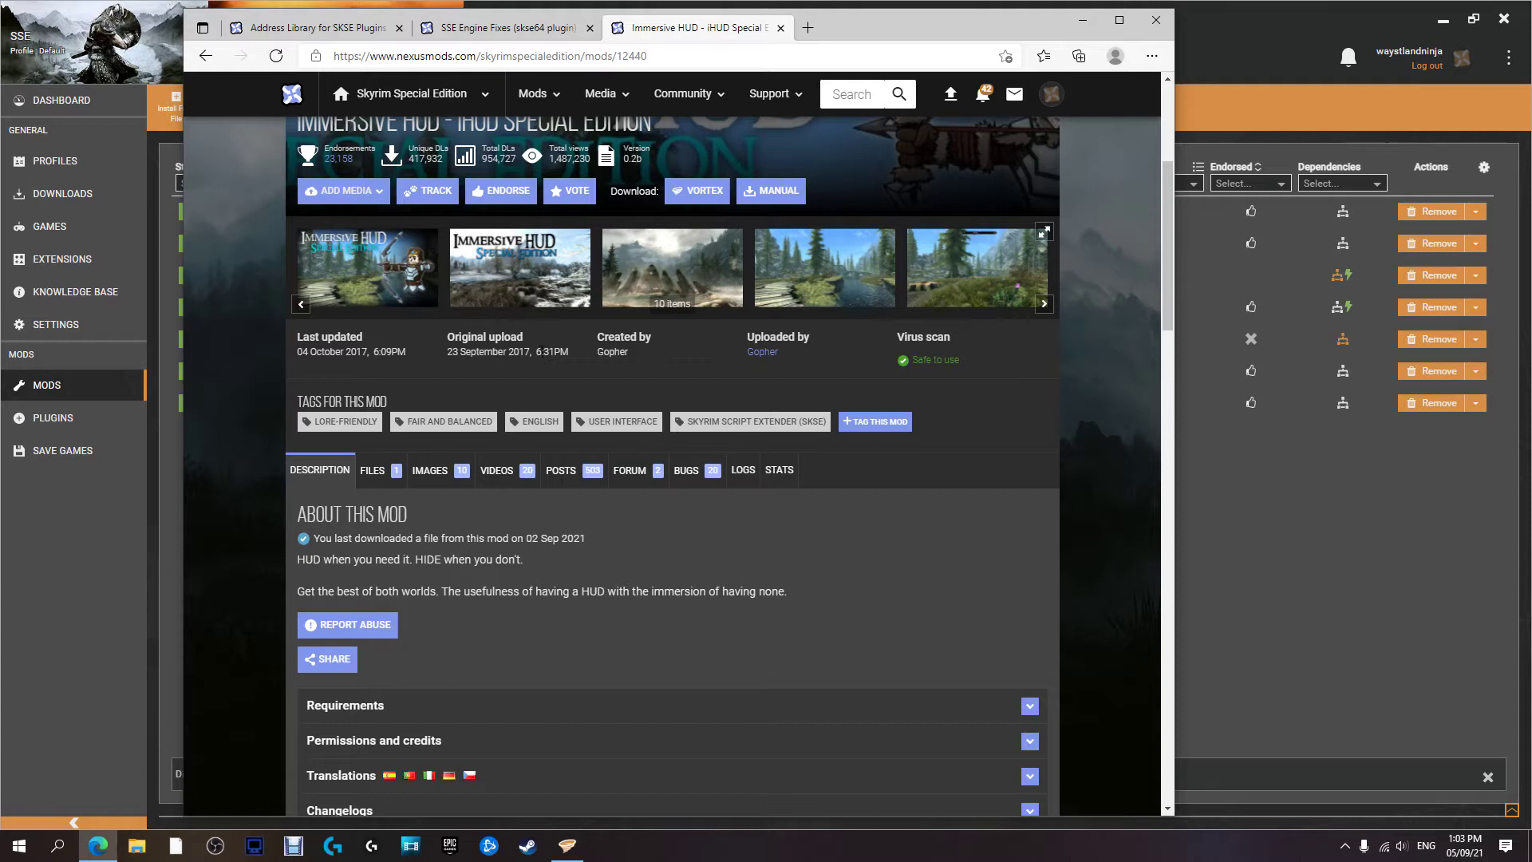
Examine the requirements in the description of the SSE Engine Fixes (skse64 plugin) mod
left_click(506, 29)
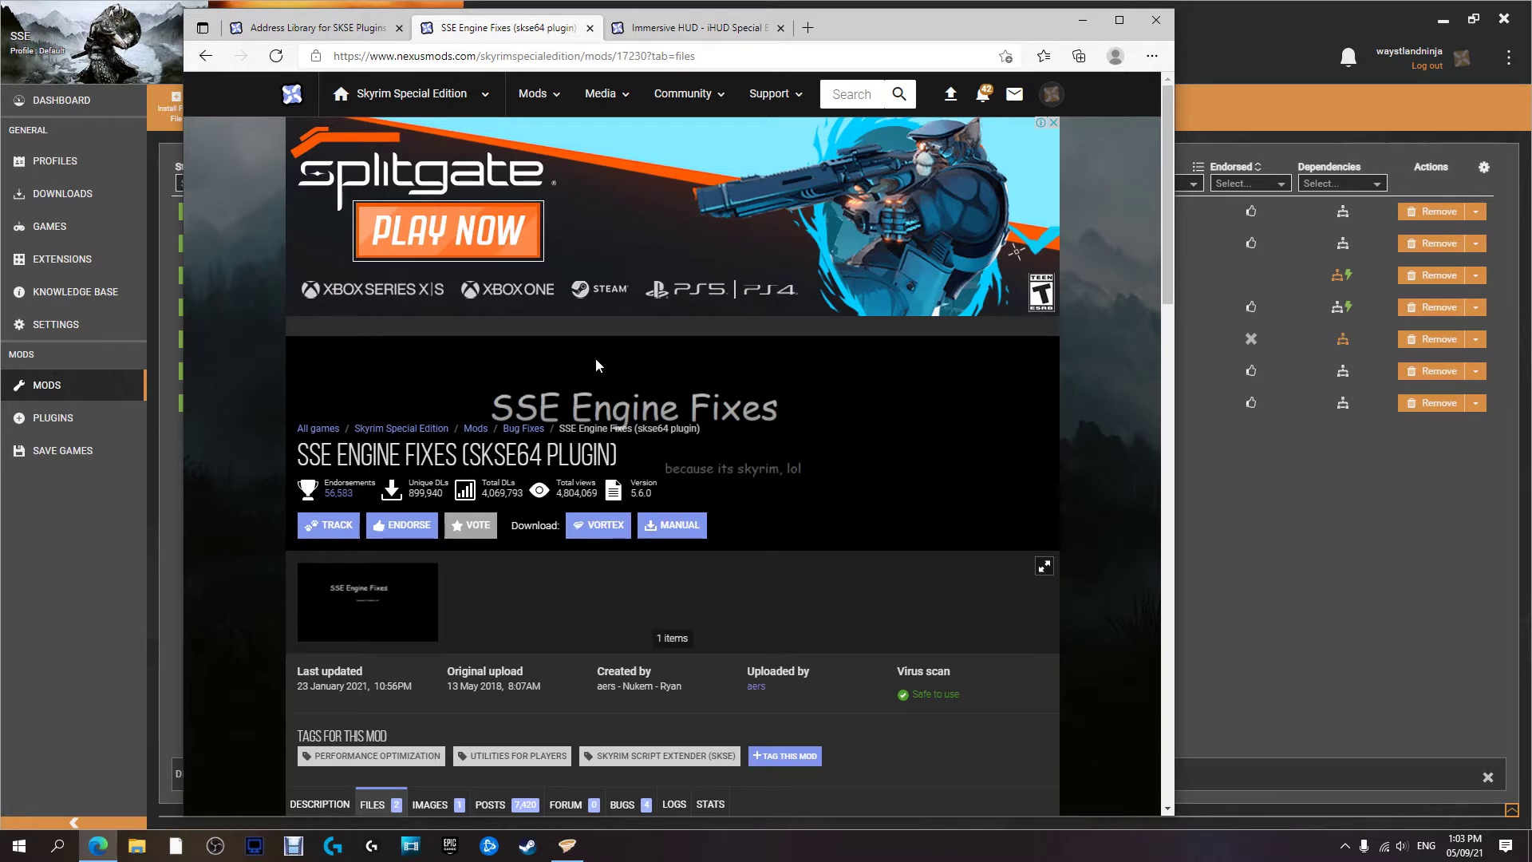
scroll(597, 365, "down", 4)
left_click(323, 471)
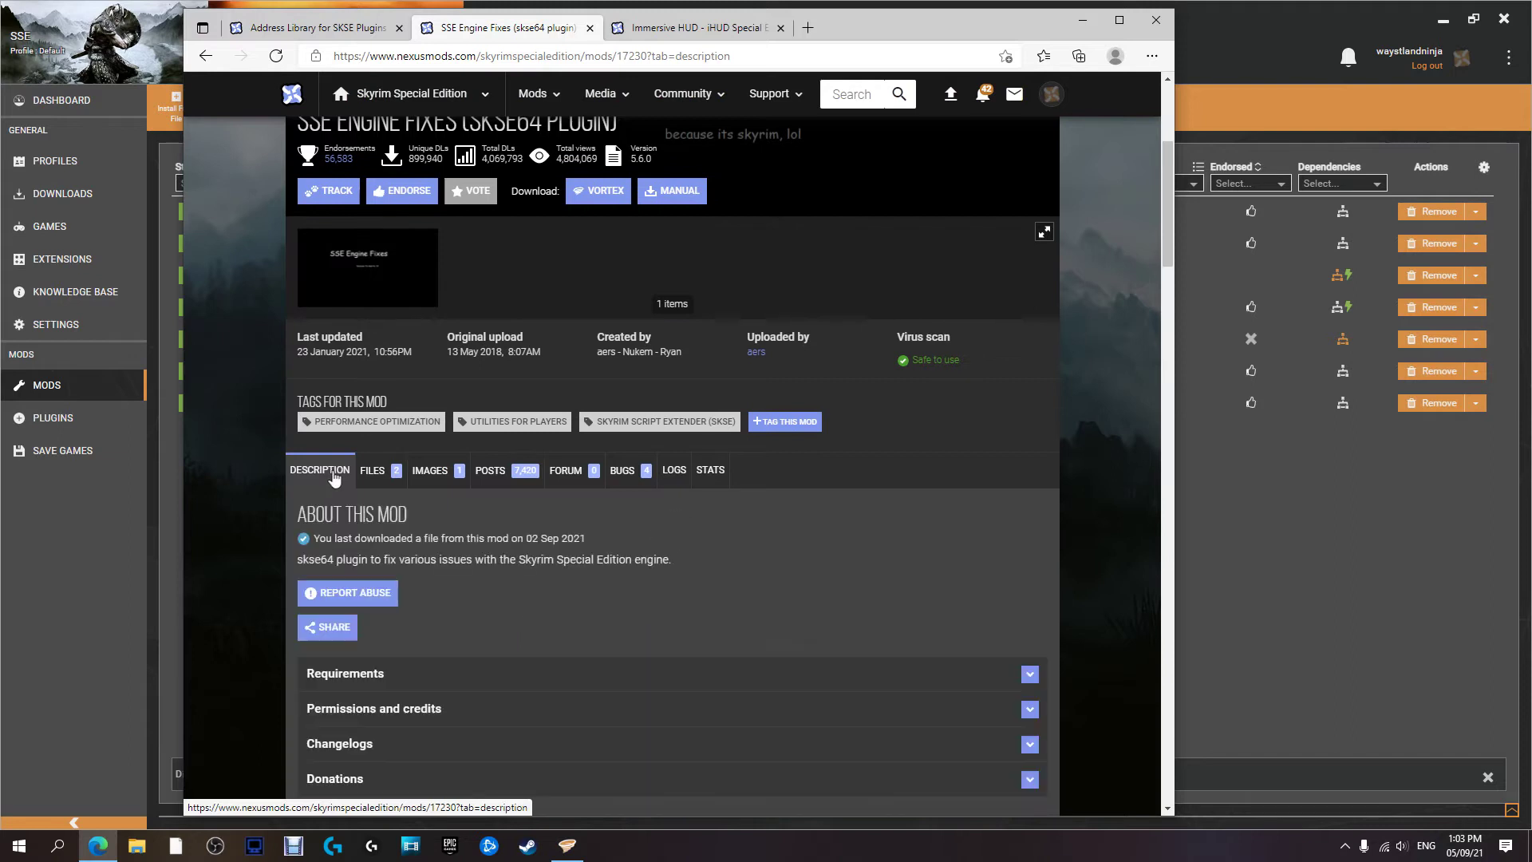
scroll(349, 594, "down", 3)
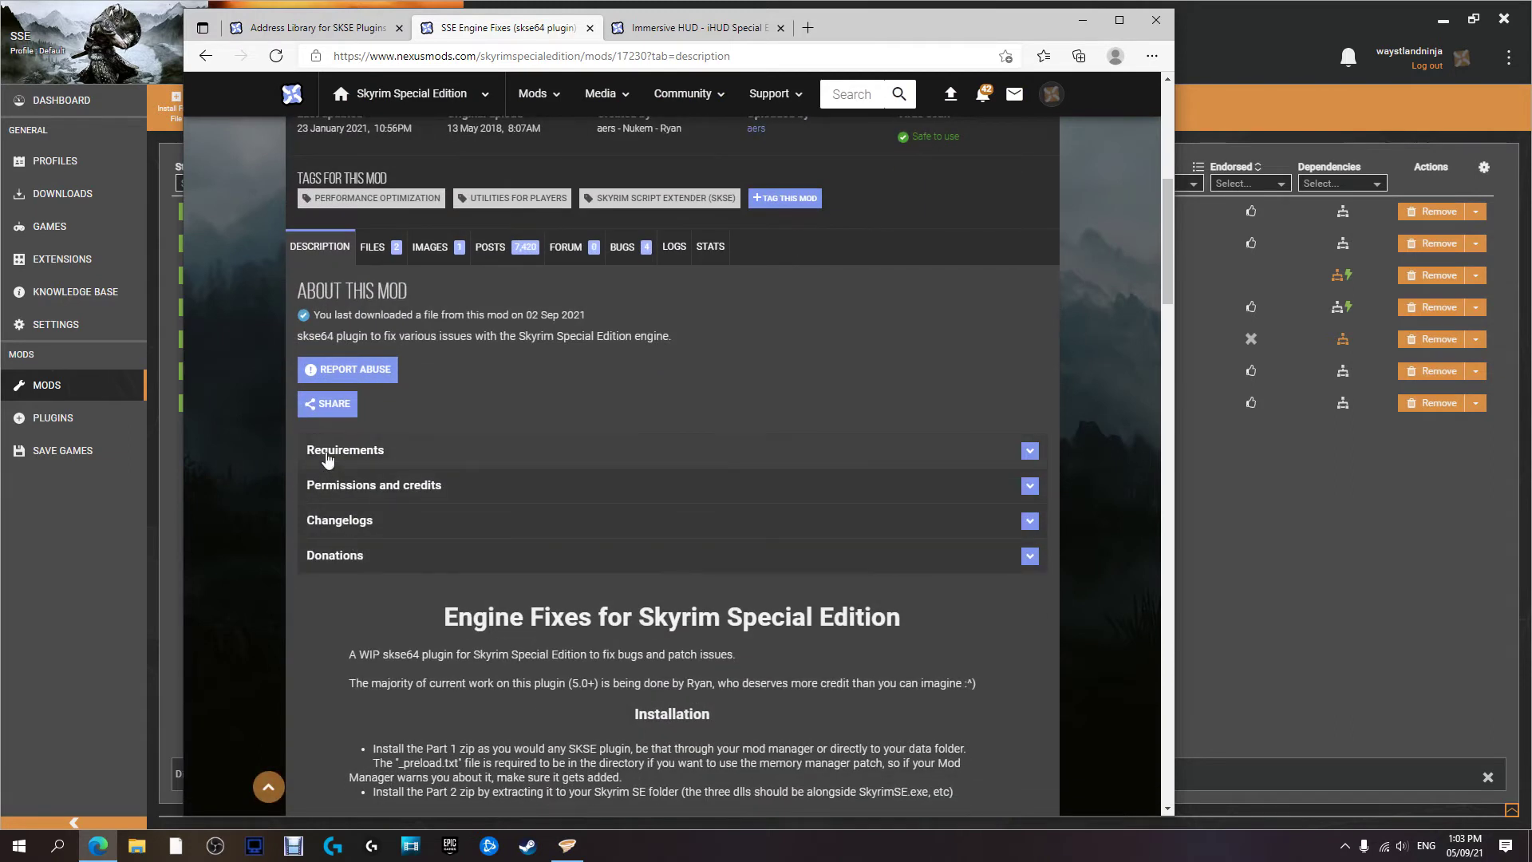
left_click(327, 453)
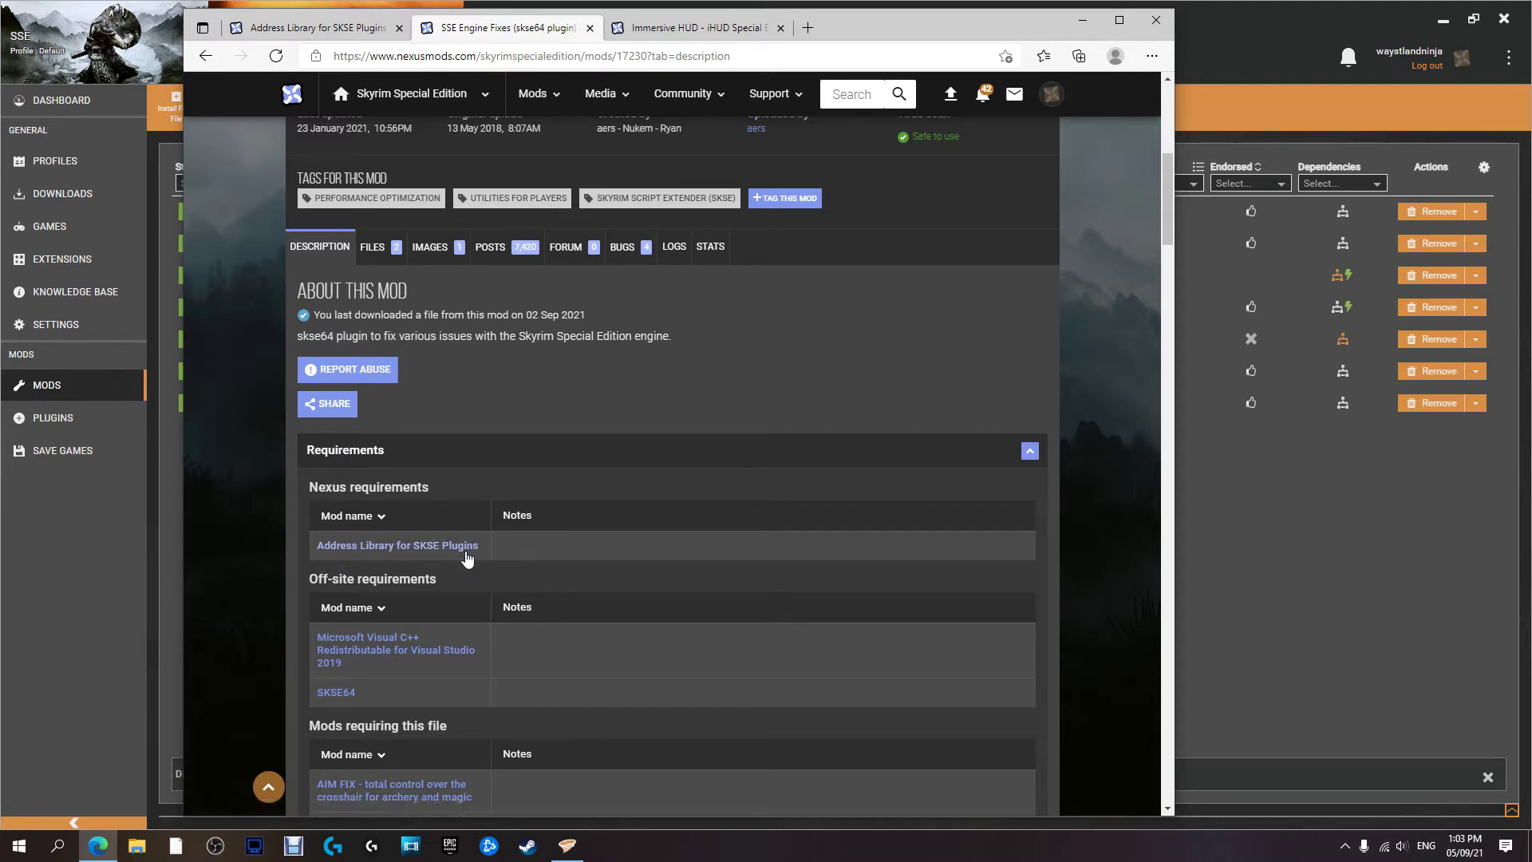
Check the description of Address Library for SKSE Plugins and download its All in one file to the mod manager using the slow download
left_click(327, 31)
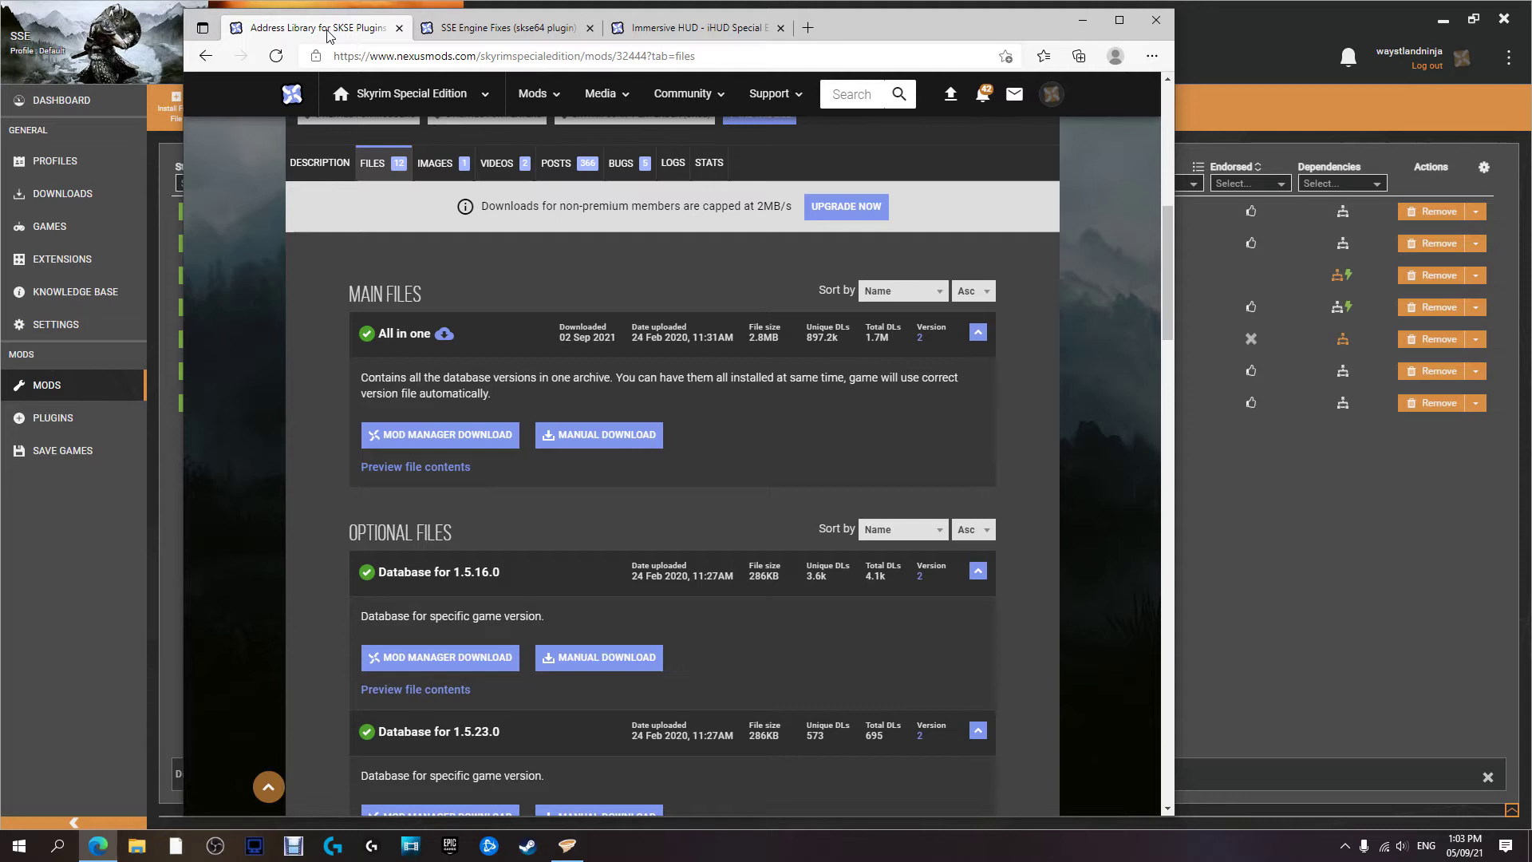
left_click(320, 163)
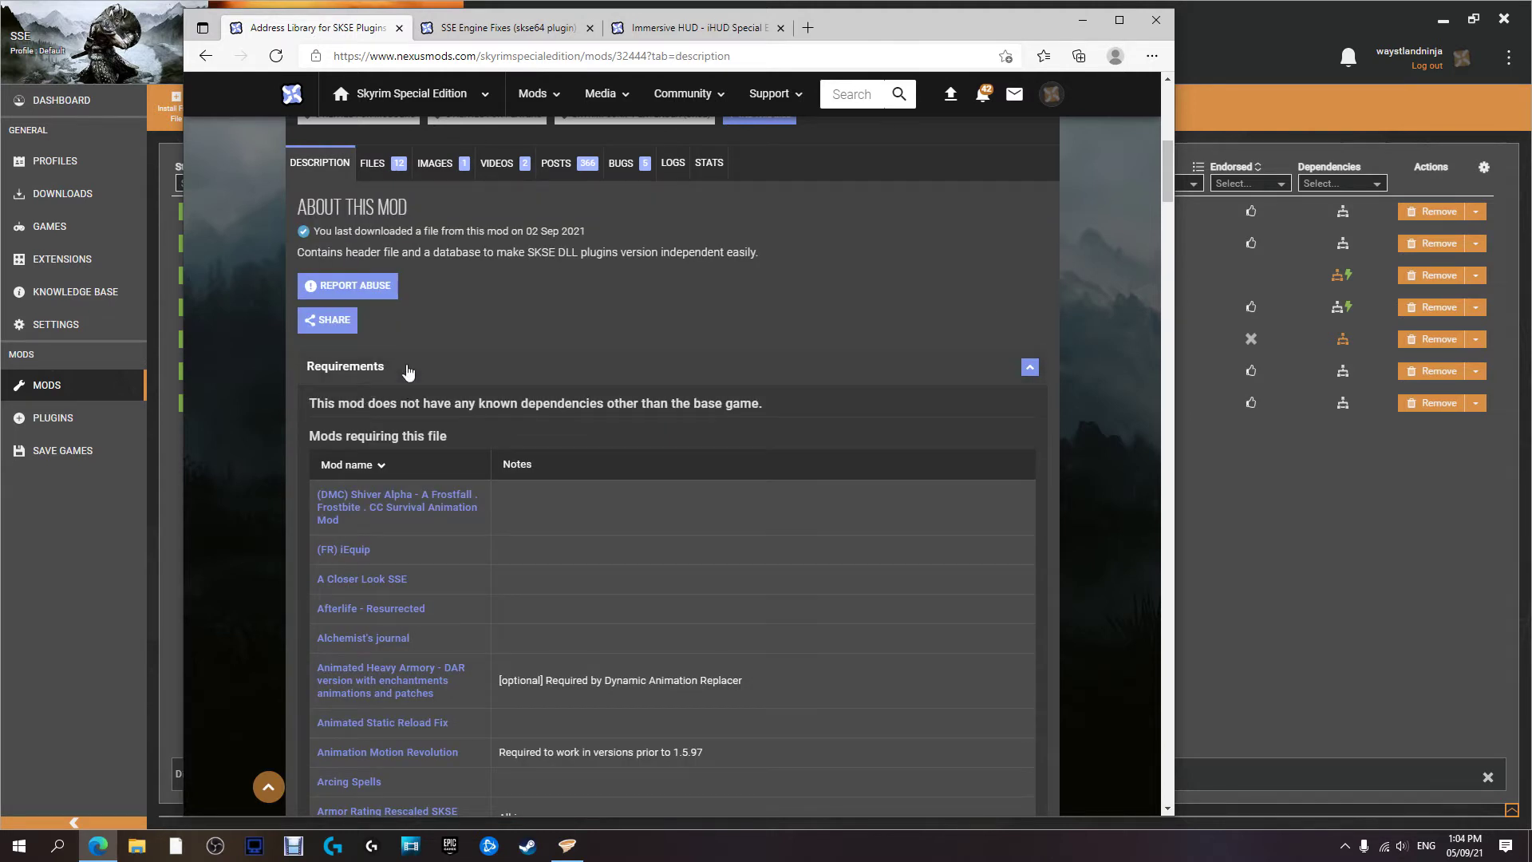
scroll(407, 372, "up", 7)
scroll(375, 479, "down", 3)
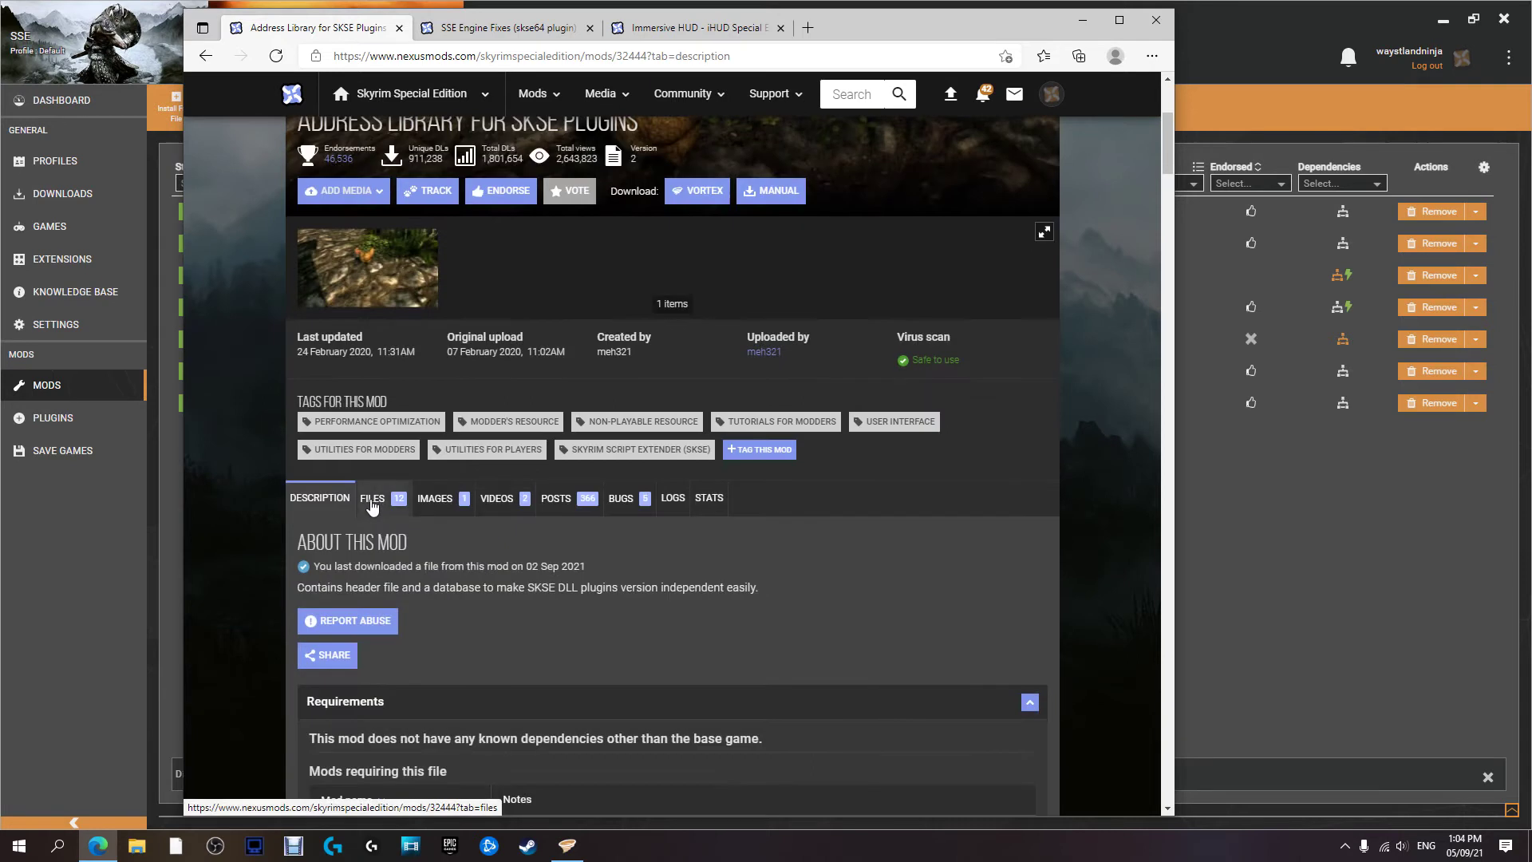
left_click(371, 501)
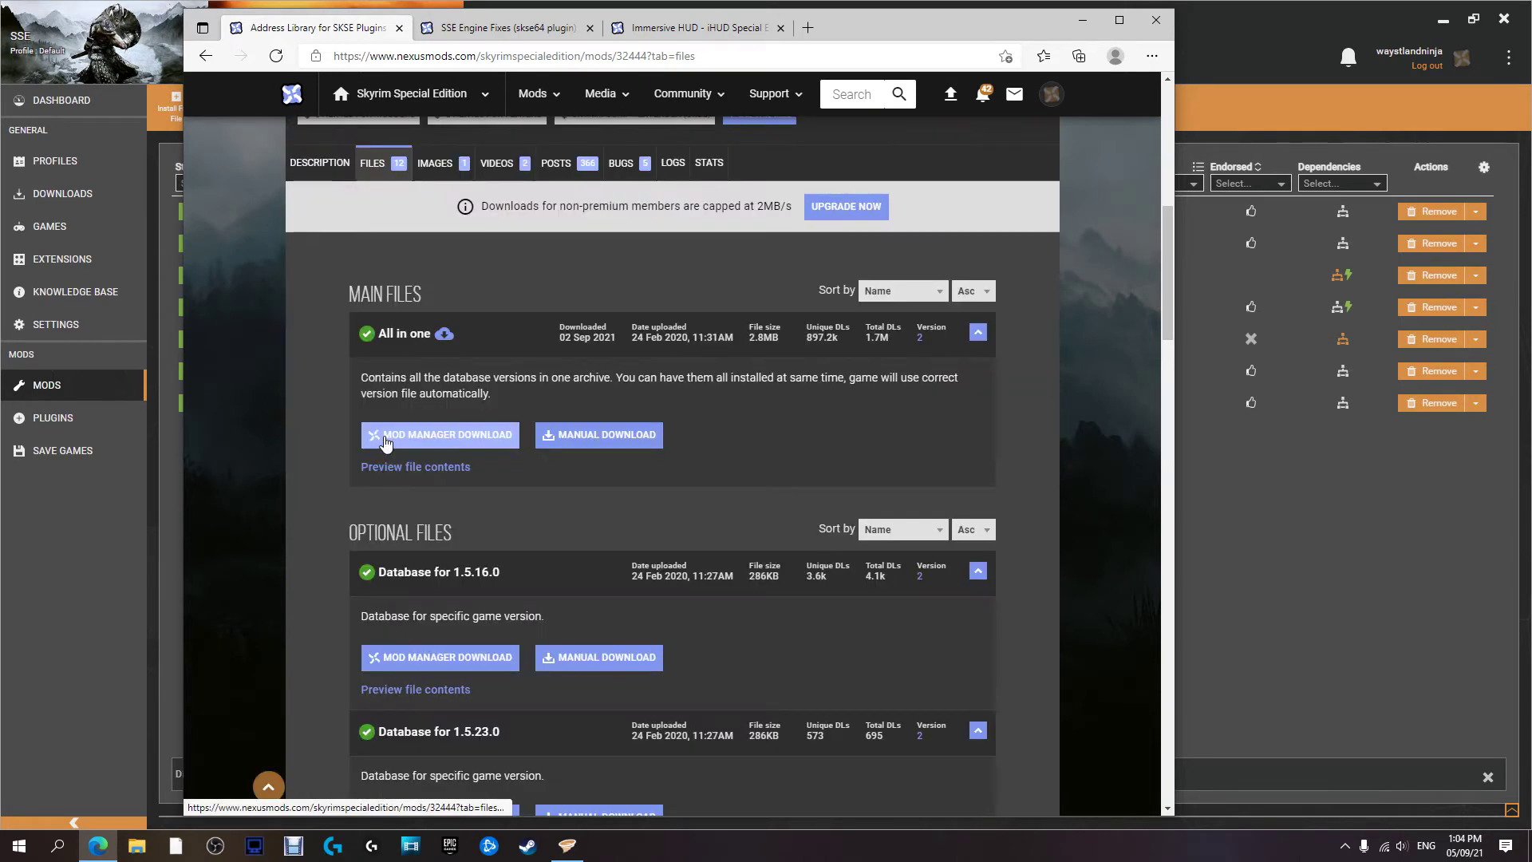
left_click(386, 440)
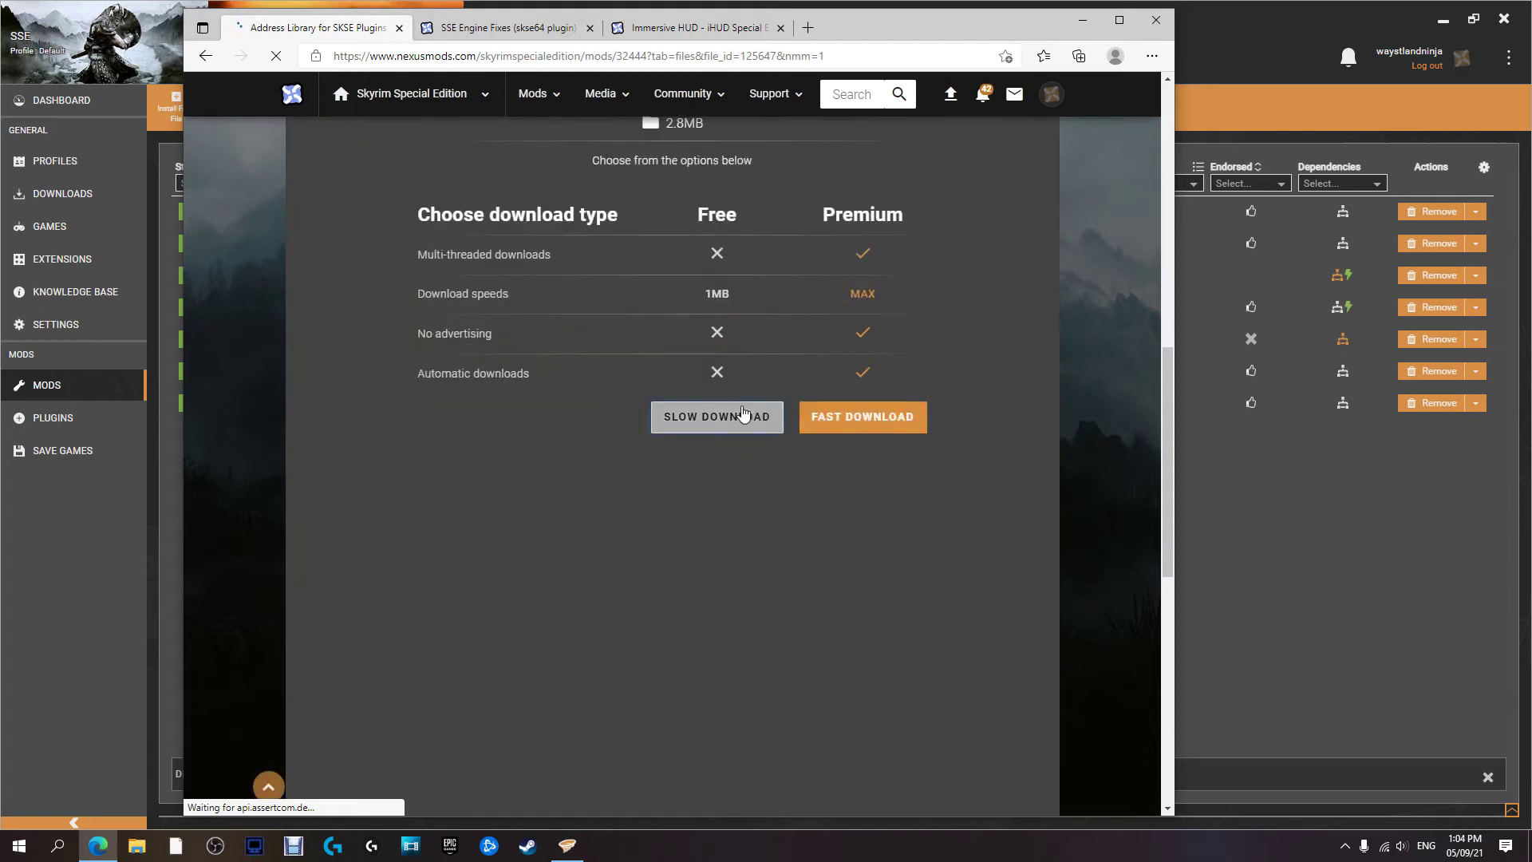
left_click(741, 415)
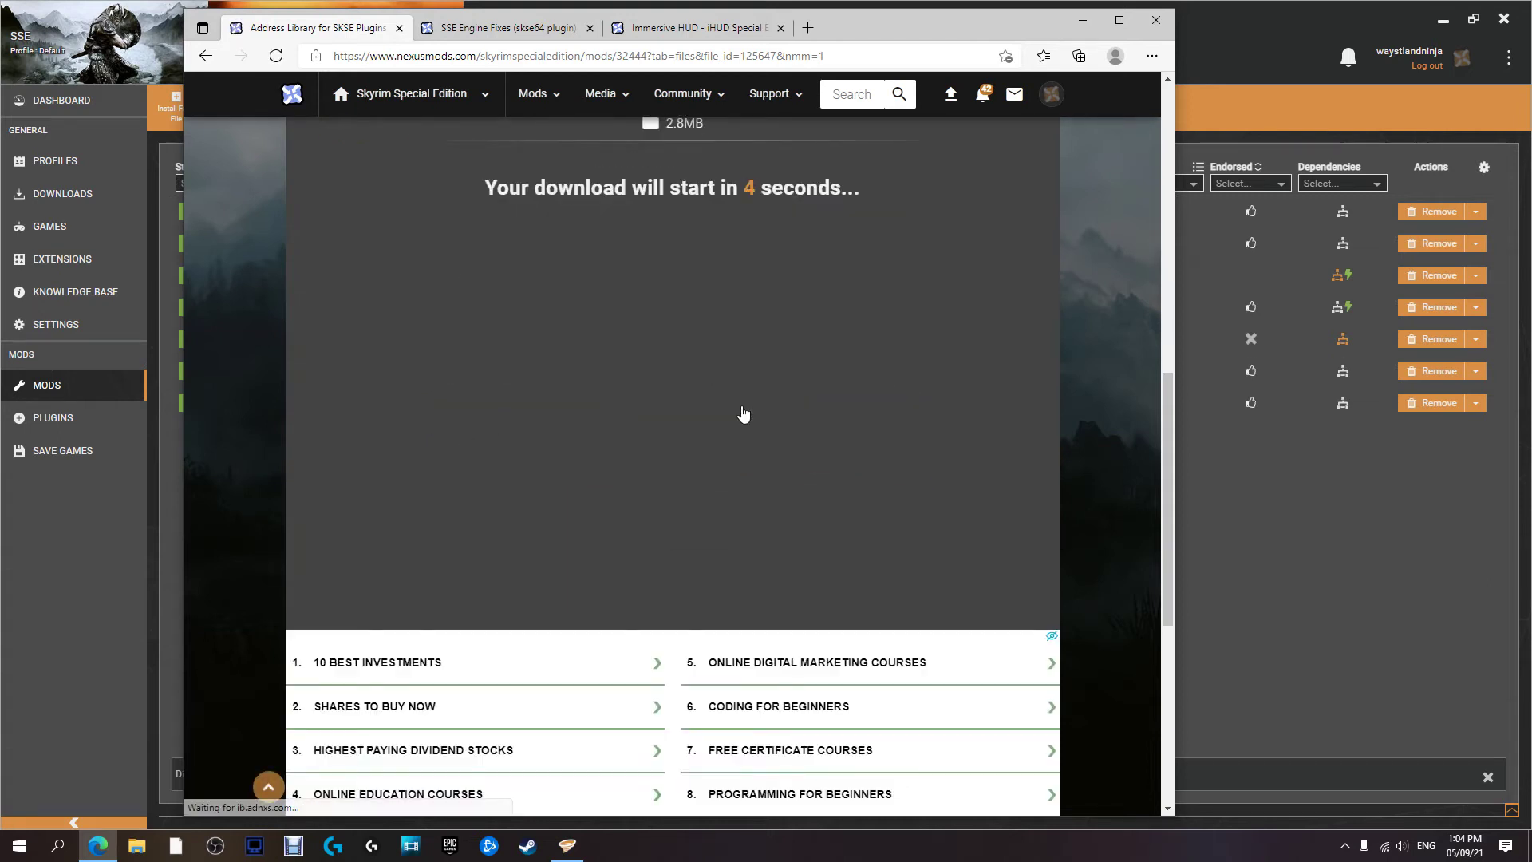
Download (Part 1) Engine Fixes from the SSE Engine Fixes files to the mod manager using the slow download
key("ctrl+Tab")
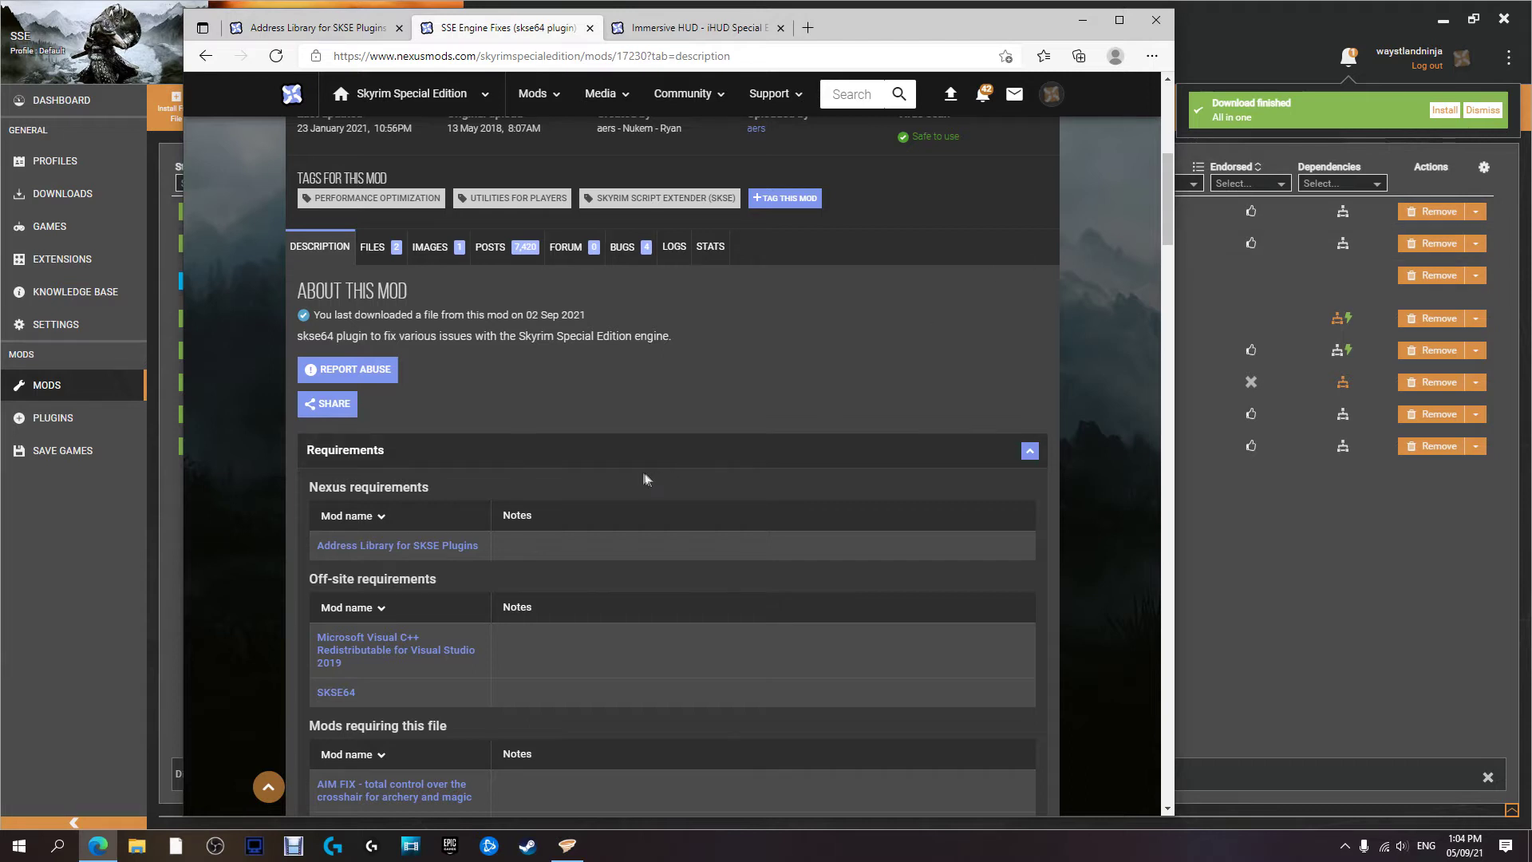
left_click(392, 247)
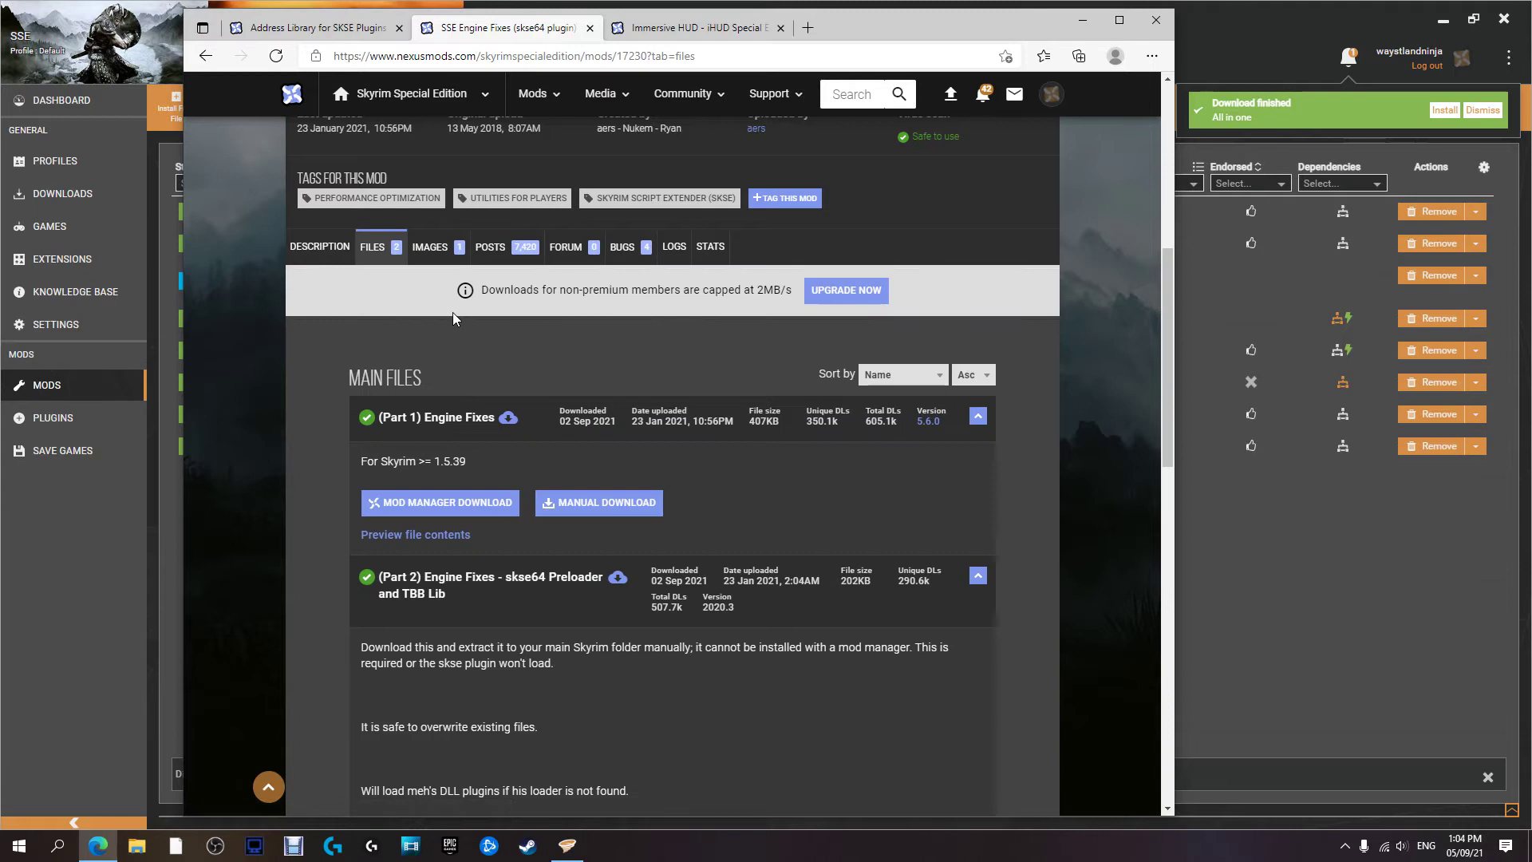
scroll(404, 325, "down", 1)
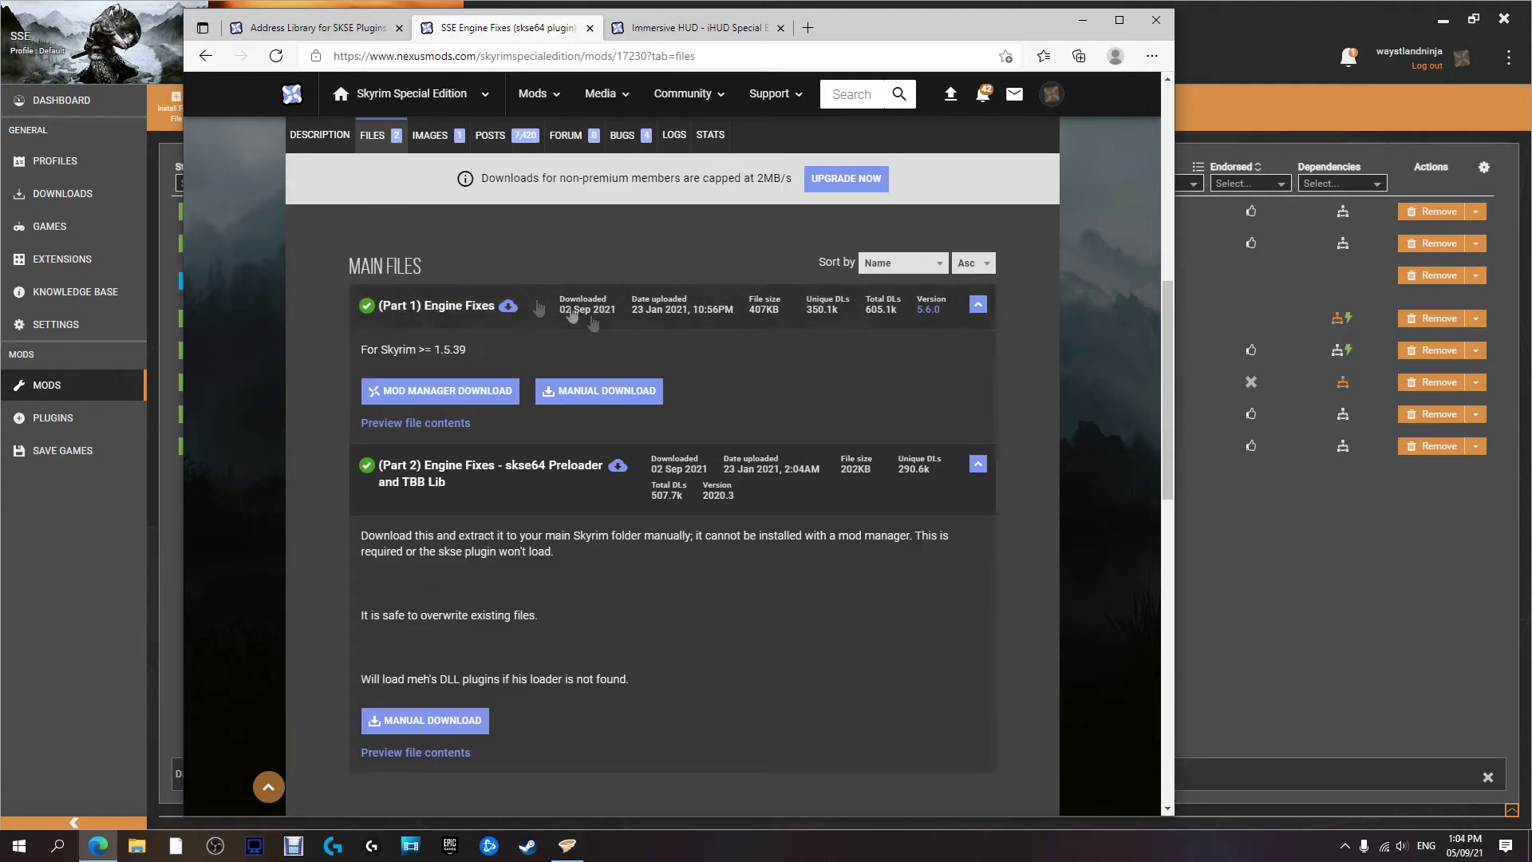
left_click(420, 399)
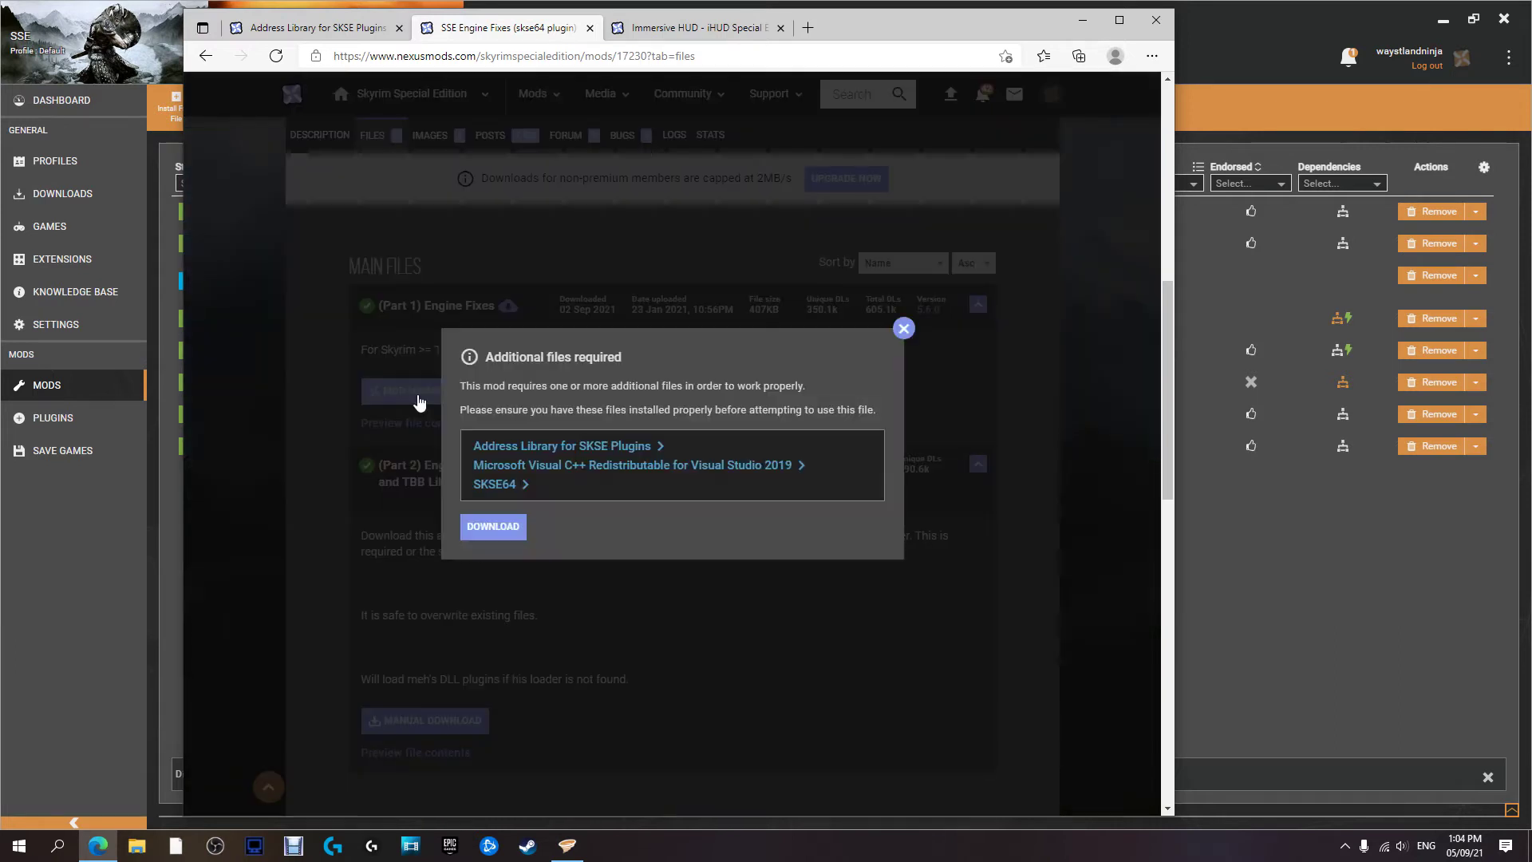
left_click(494, 527)
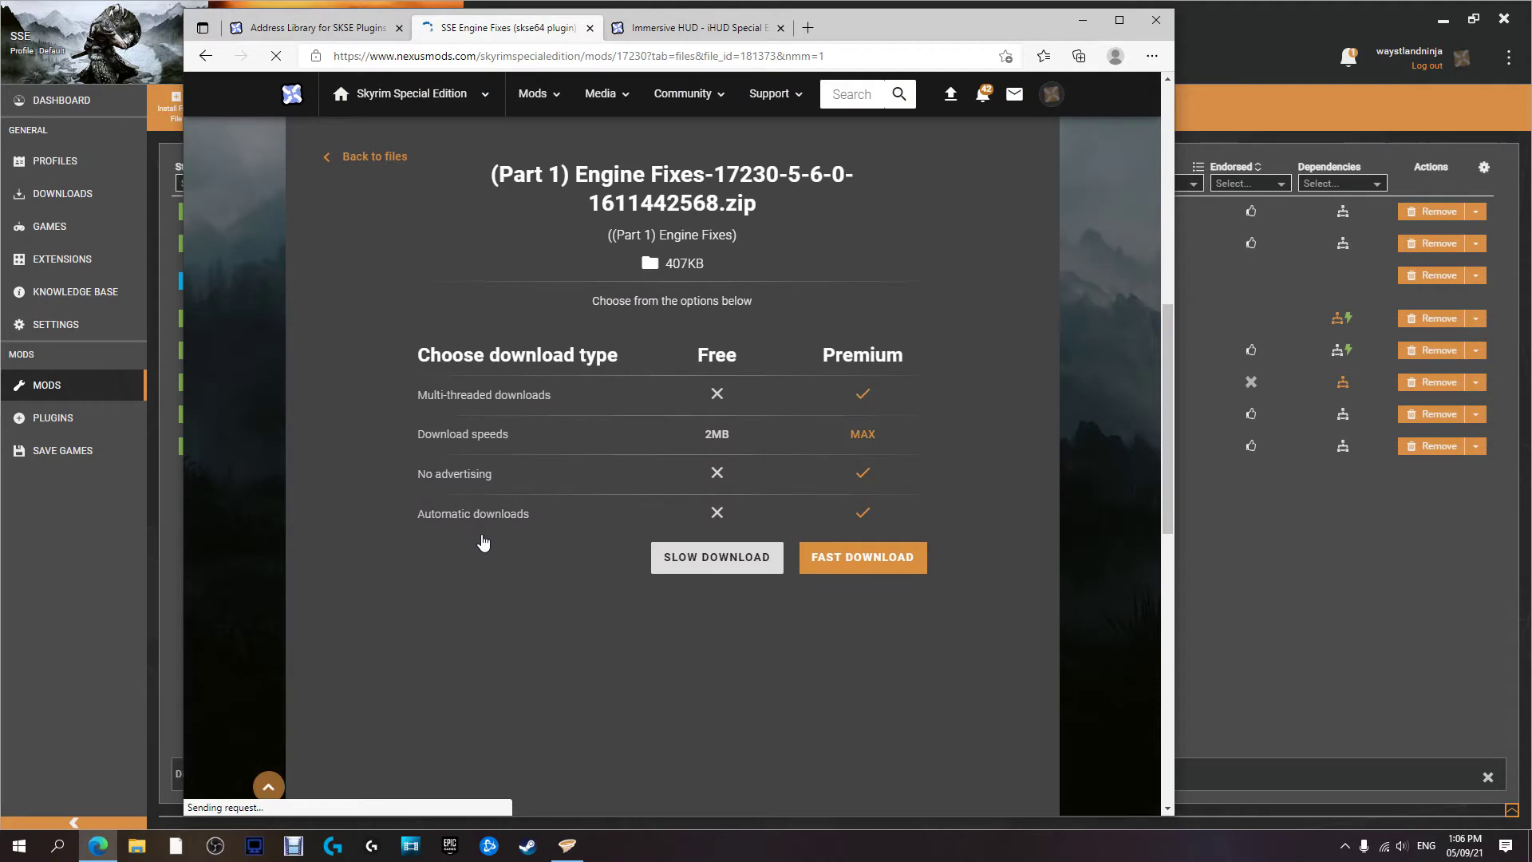
left_click(702, 557)
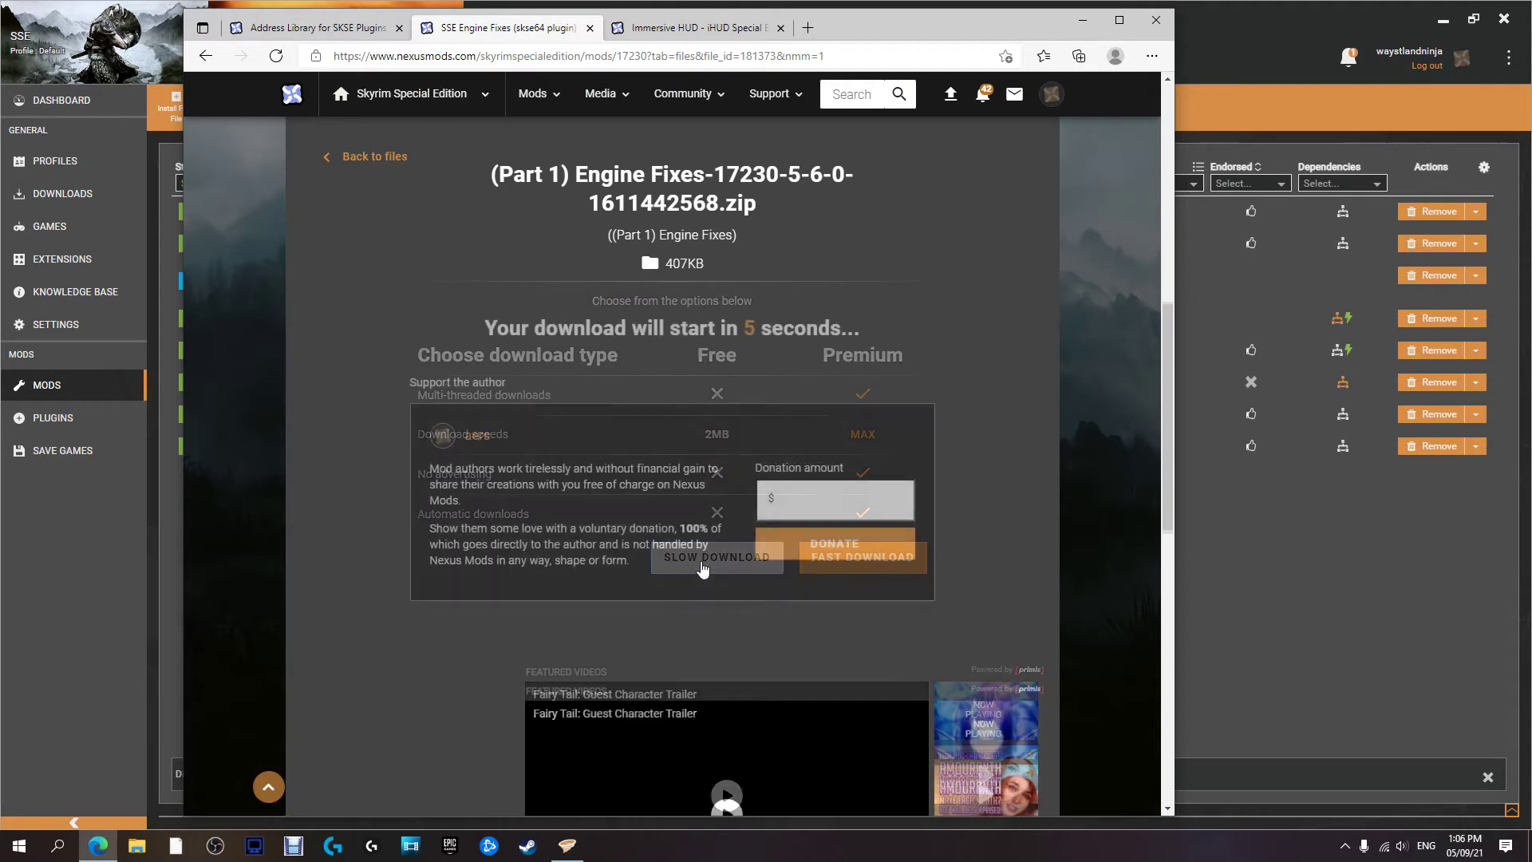
Manually download (Part 2) Engine Fixes - skse64 Preloader and TBB Lib using the slow download
key("alt+Left")
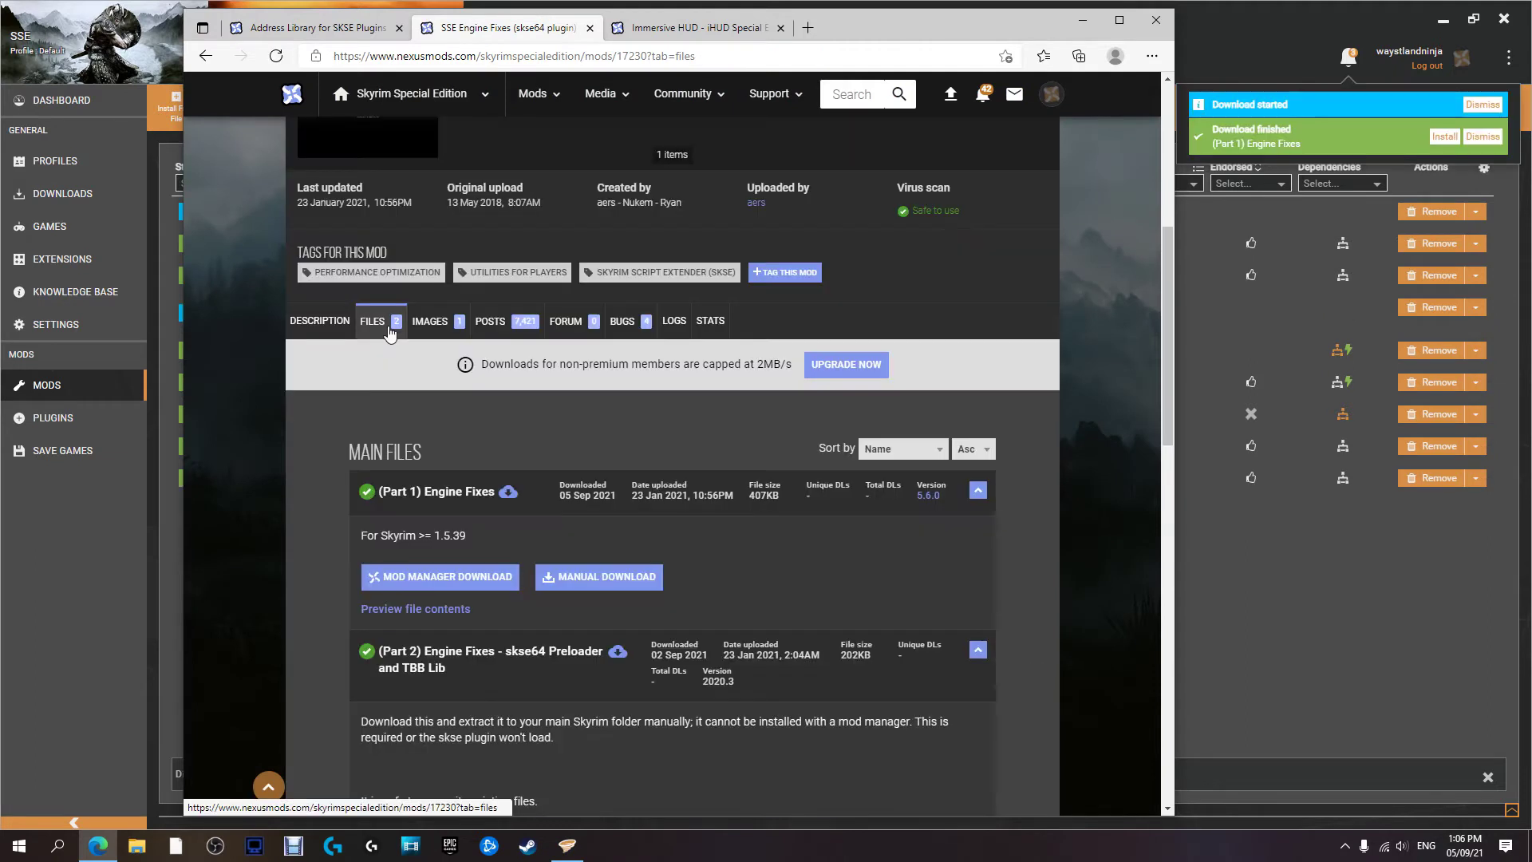
scroll(389, 333, "down", 4)
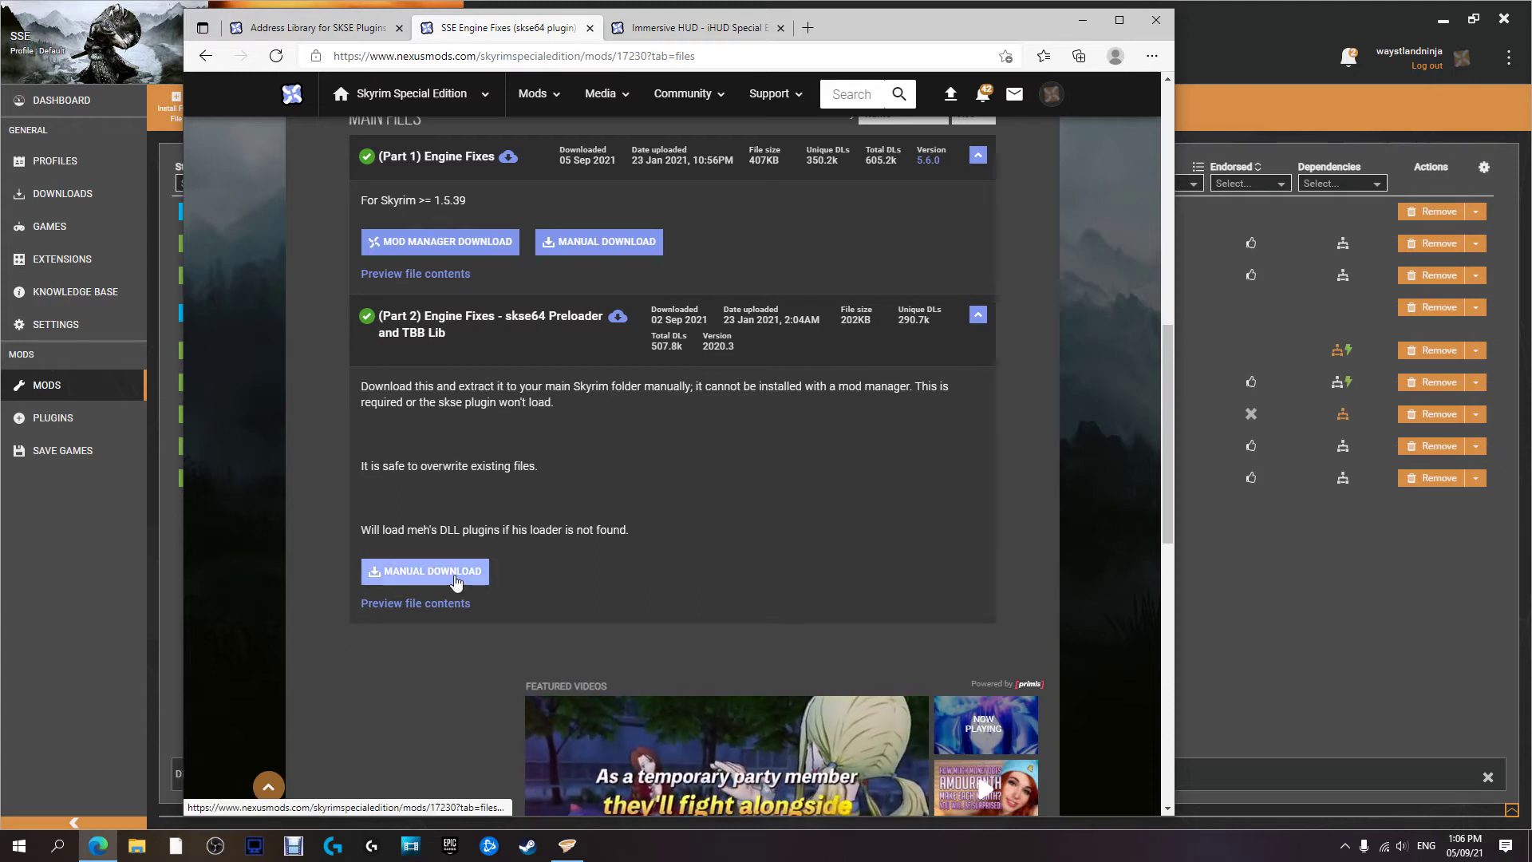
left_click(385, 583)
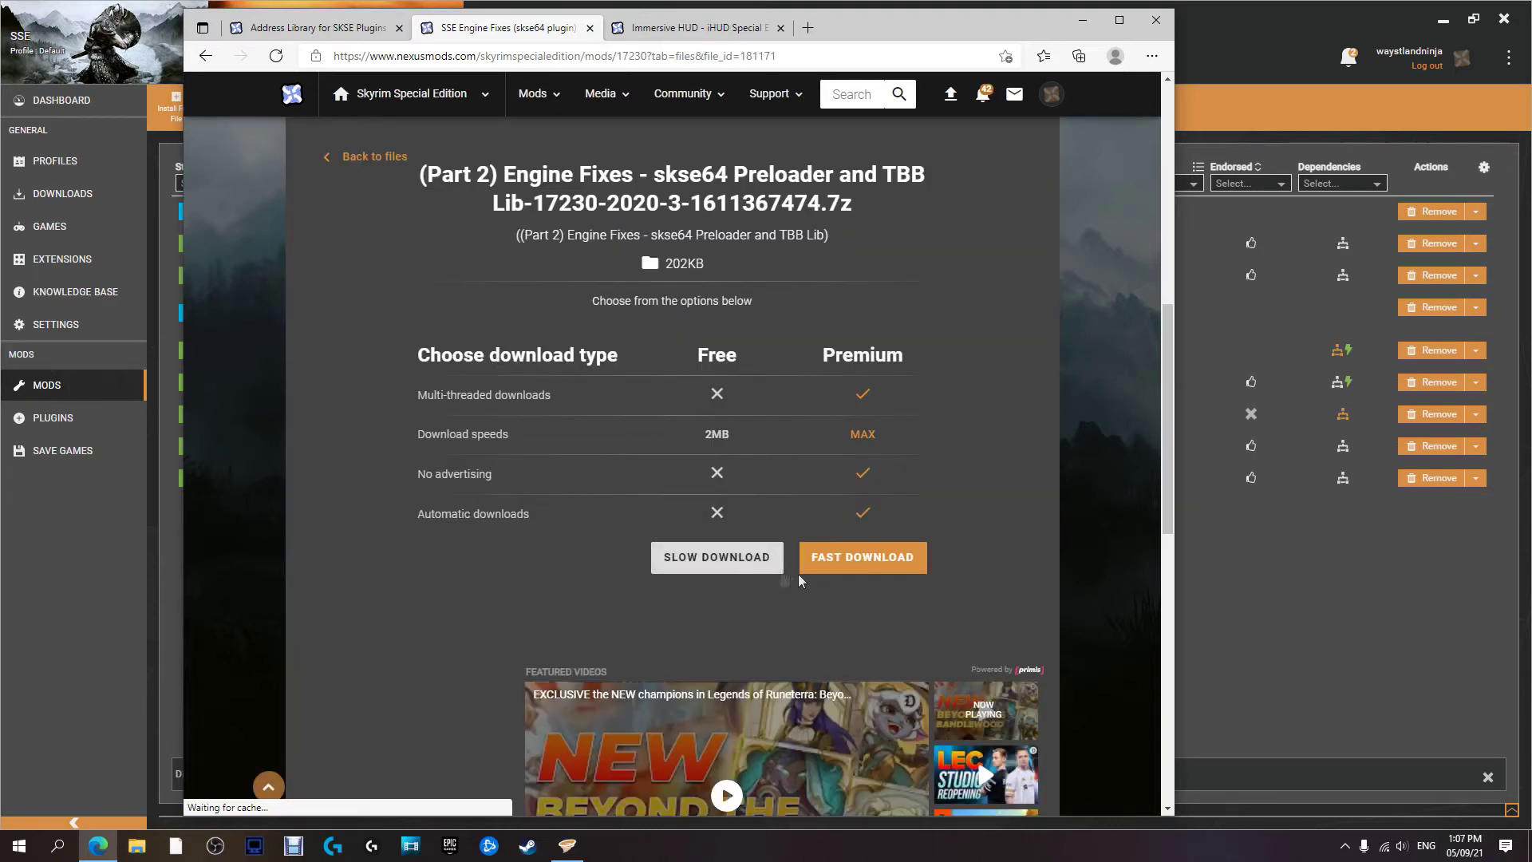
left_click(755, 571)
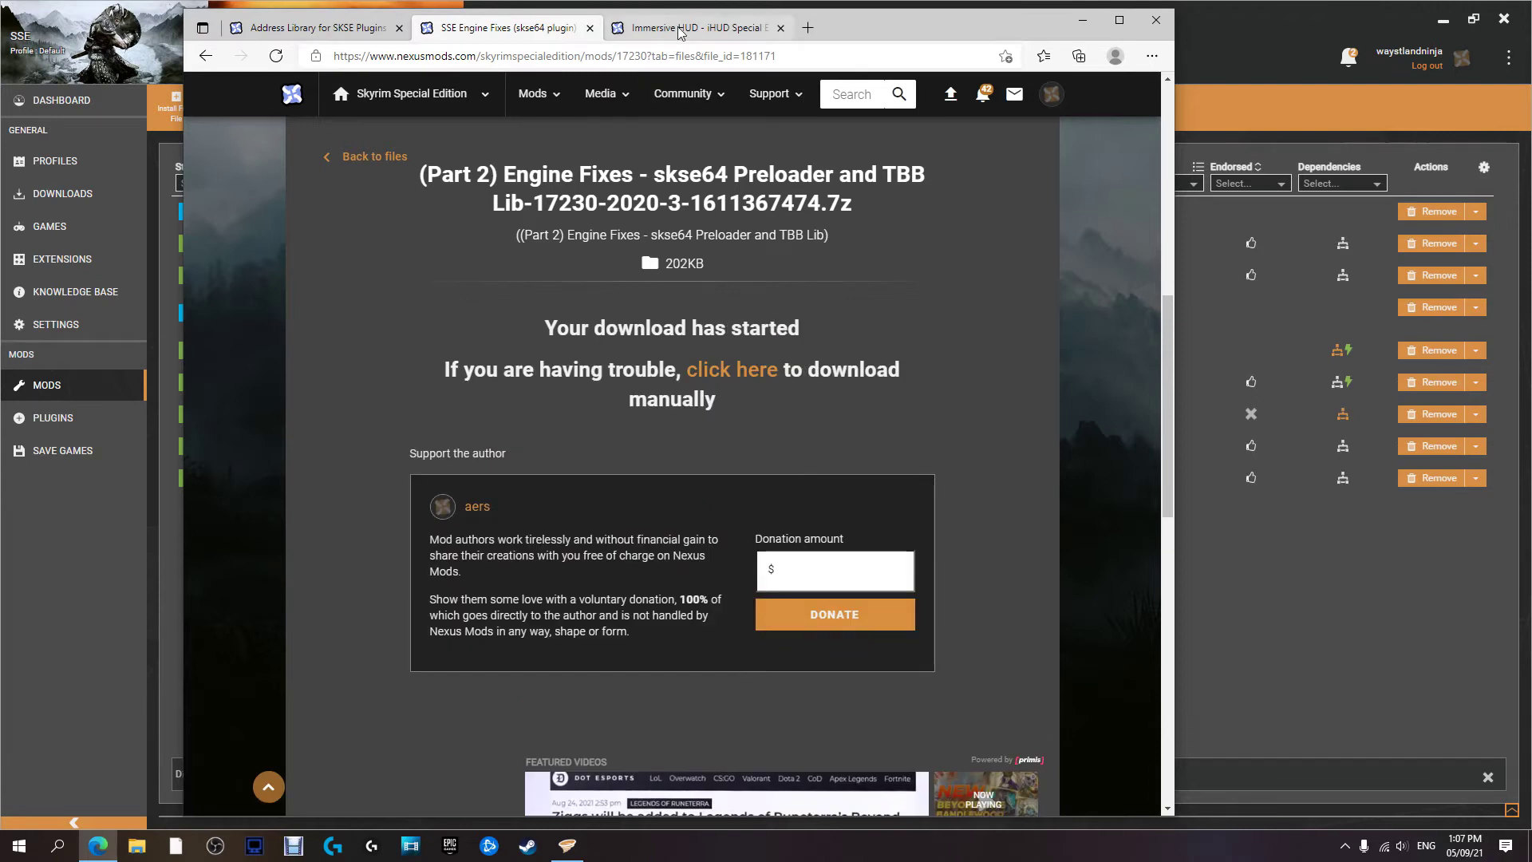
Download the main Immersive HUD - iHUD file to the mod manager, accepting the additional files requirement
left_click(679, 33)
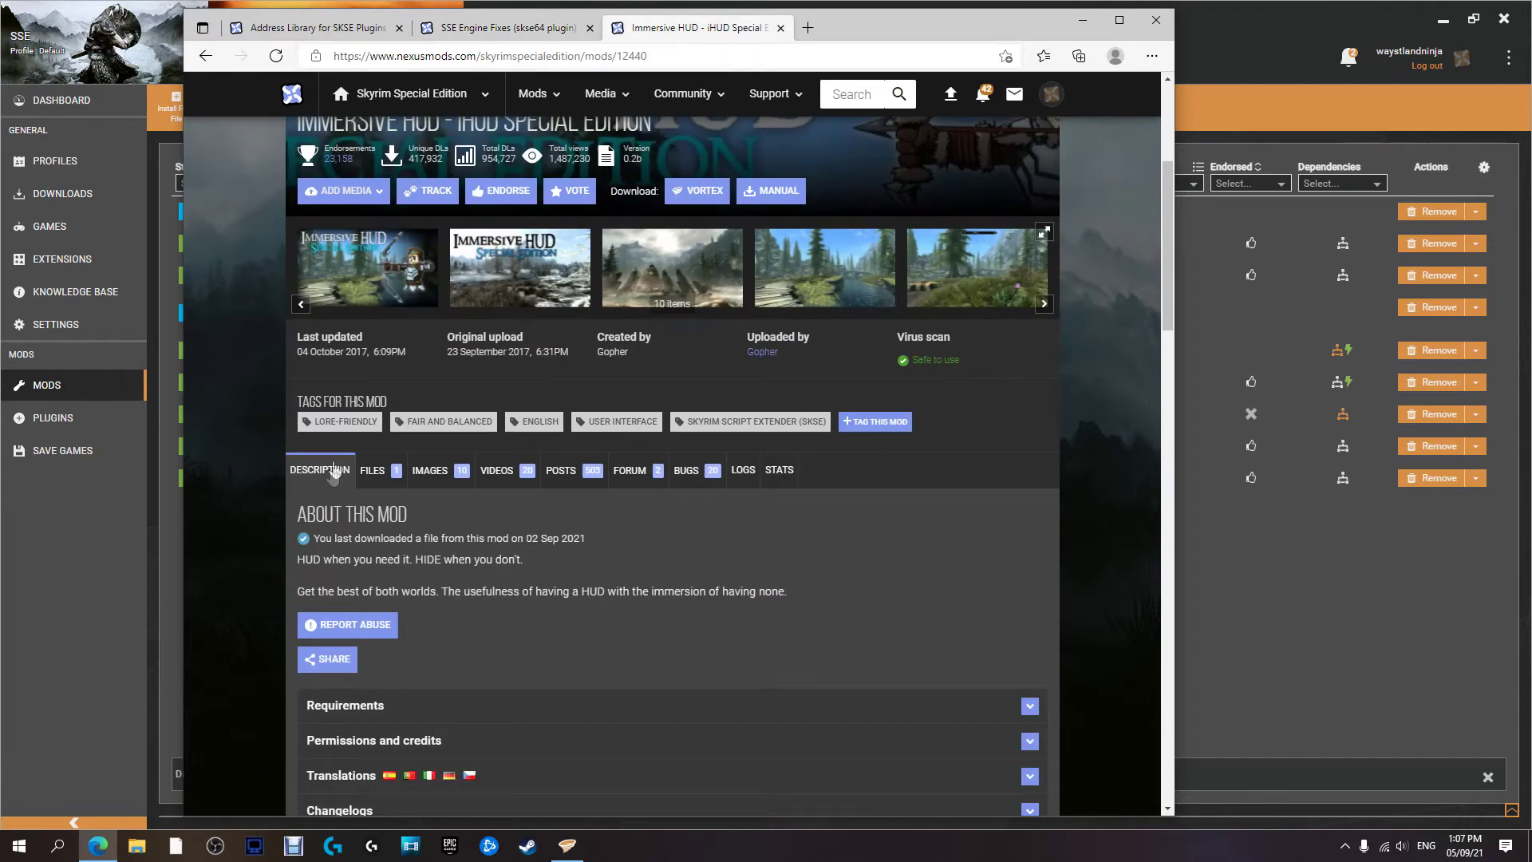
left_click(373, 472)
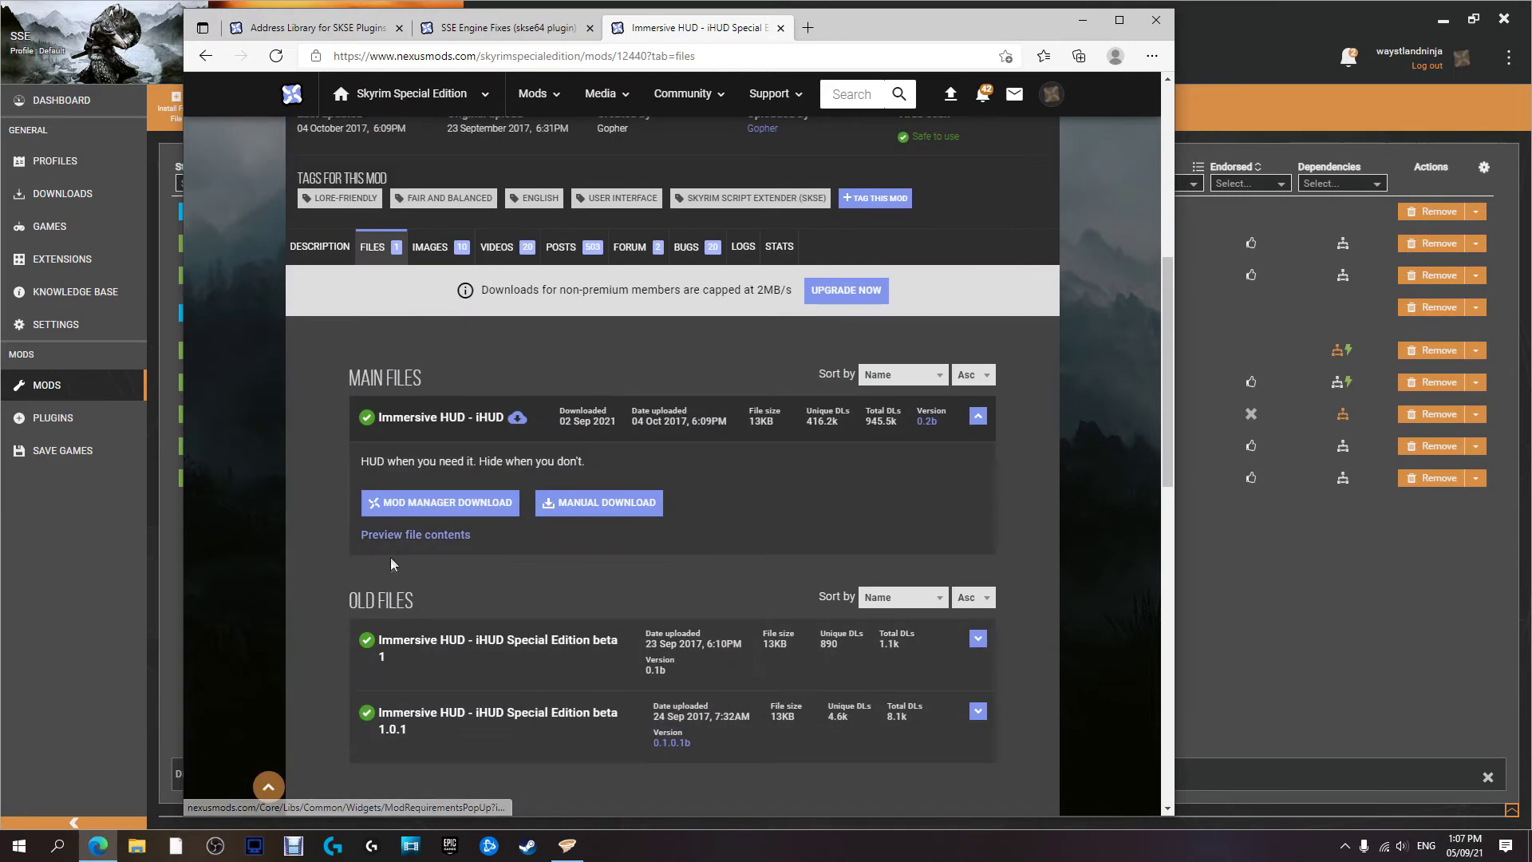
left_click(403, 503)
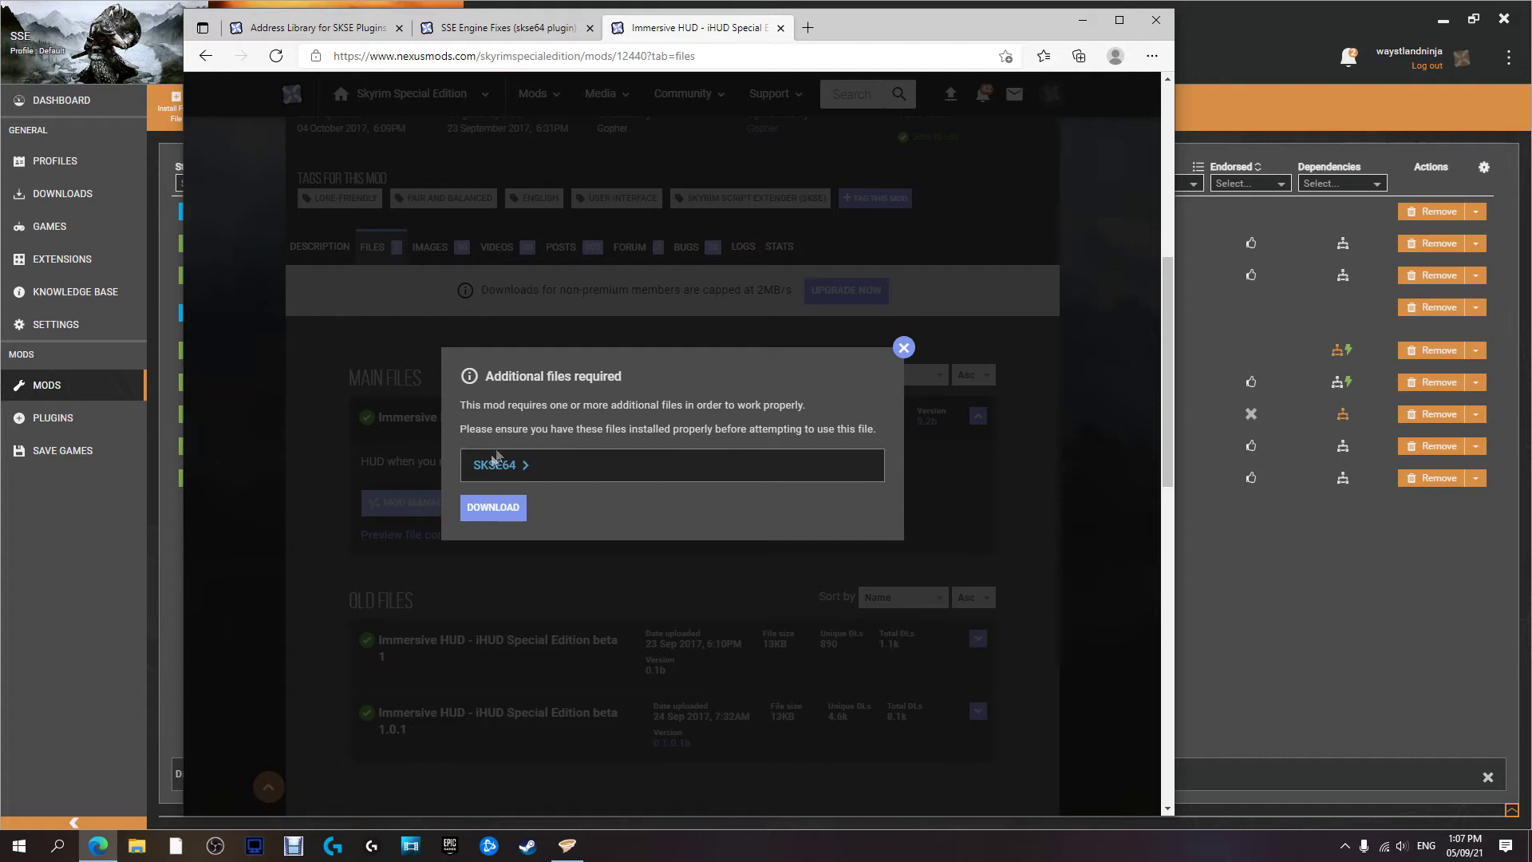
left_click(491, 511)
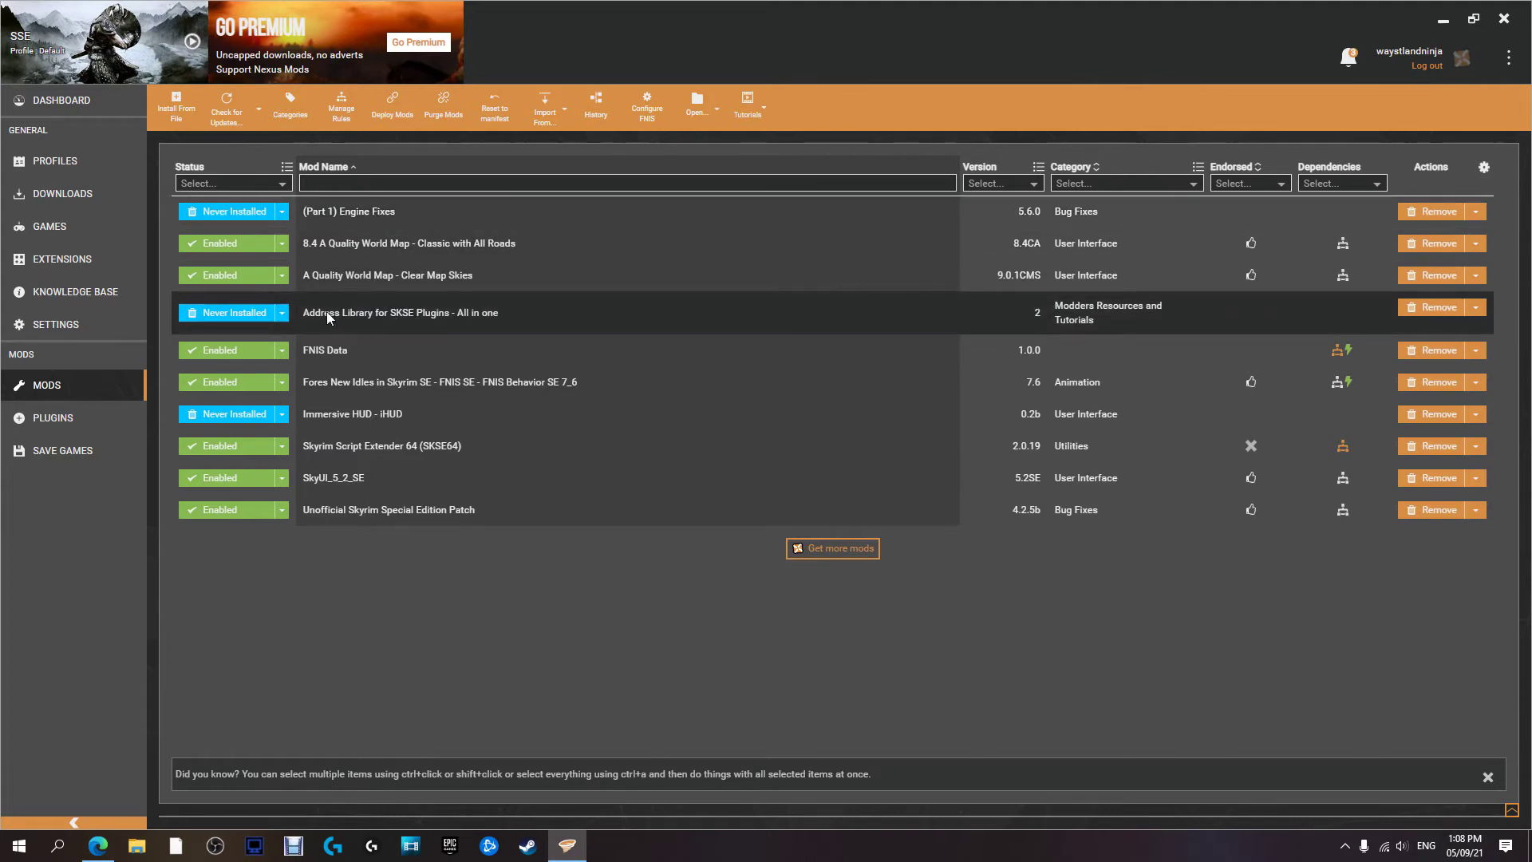
In Vortex, install and enable Address Library for SKSE Plugins - All in one, and view the plugins list
left_click(246, 314)
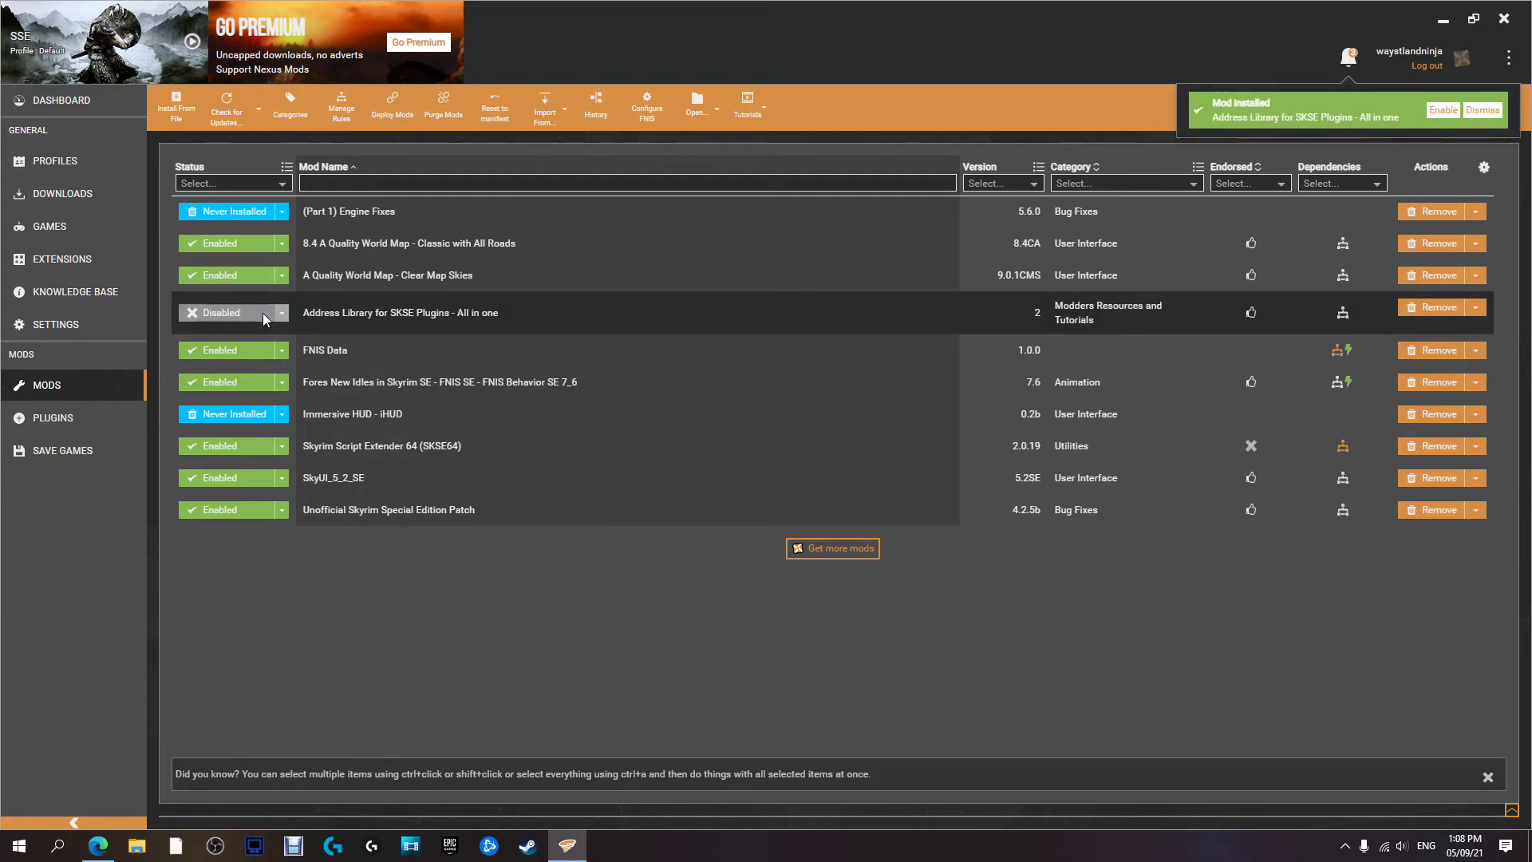
left_click(262, 313)
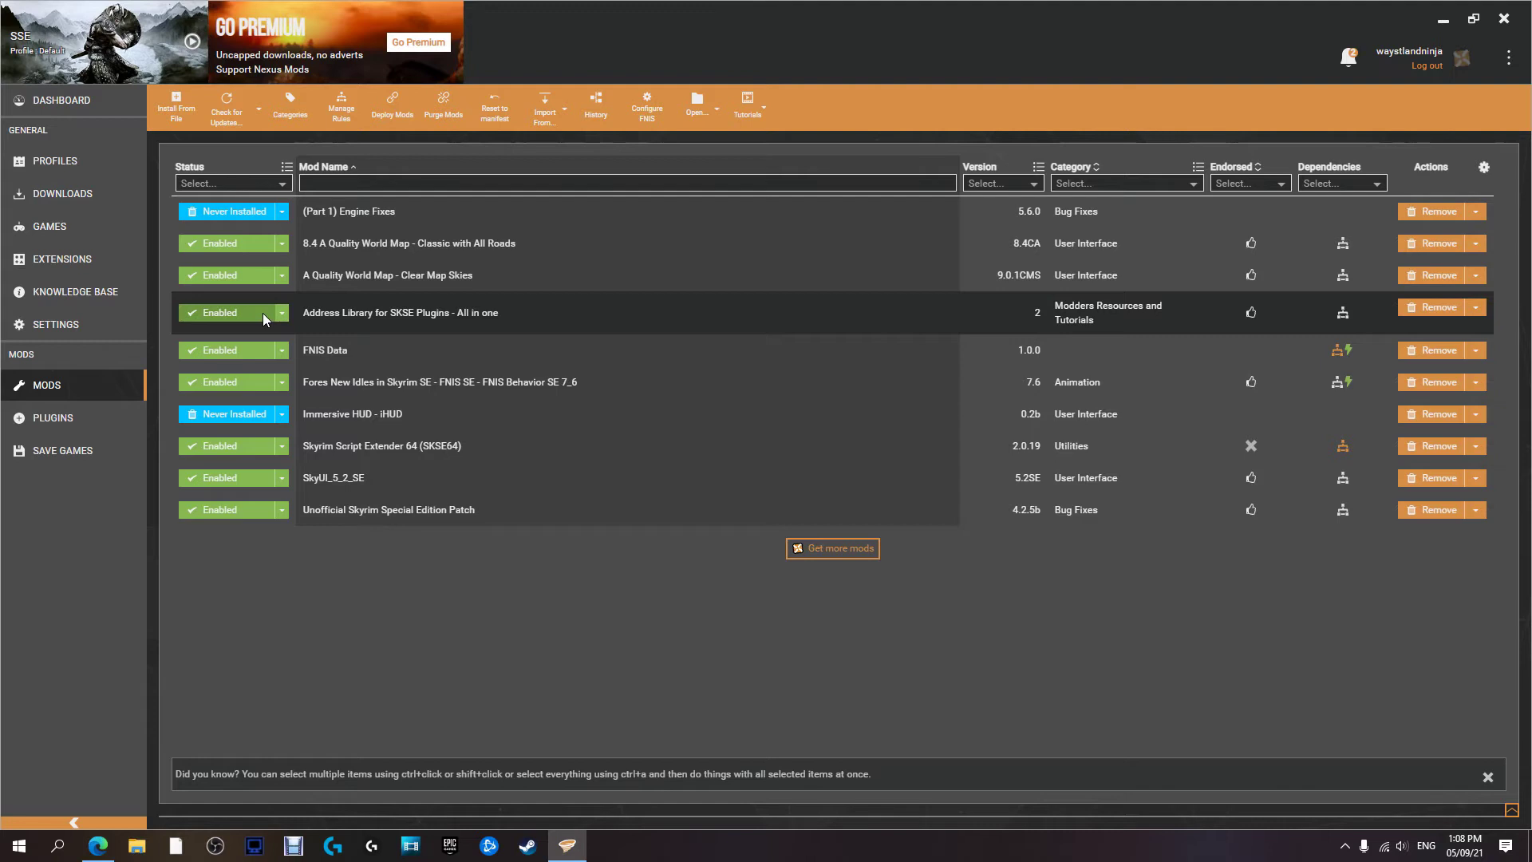
left_click(68, 420)
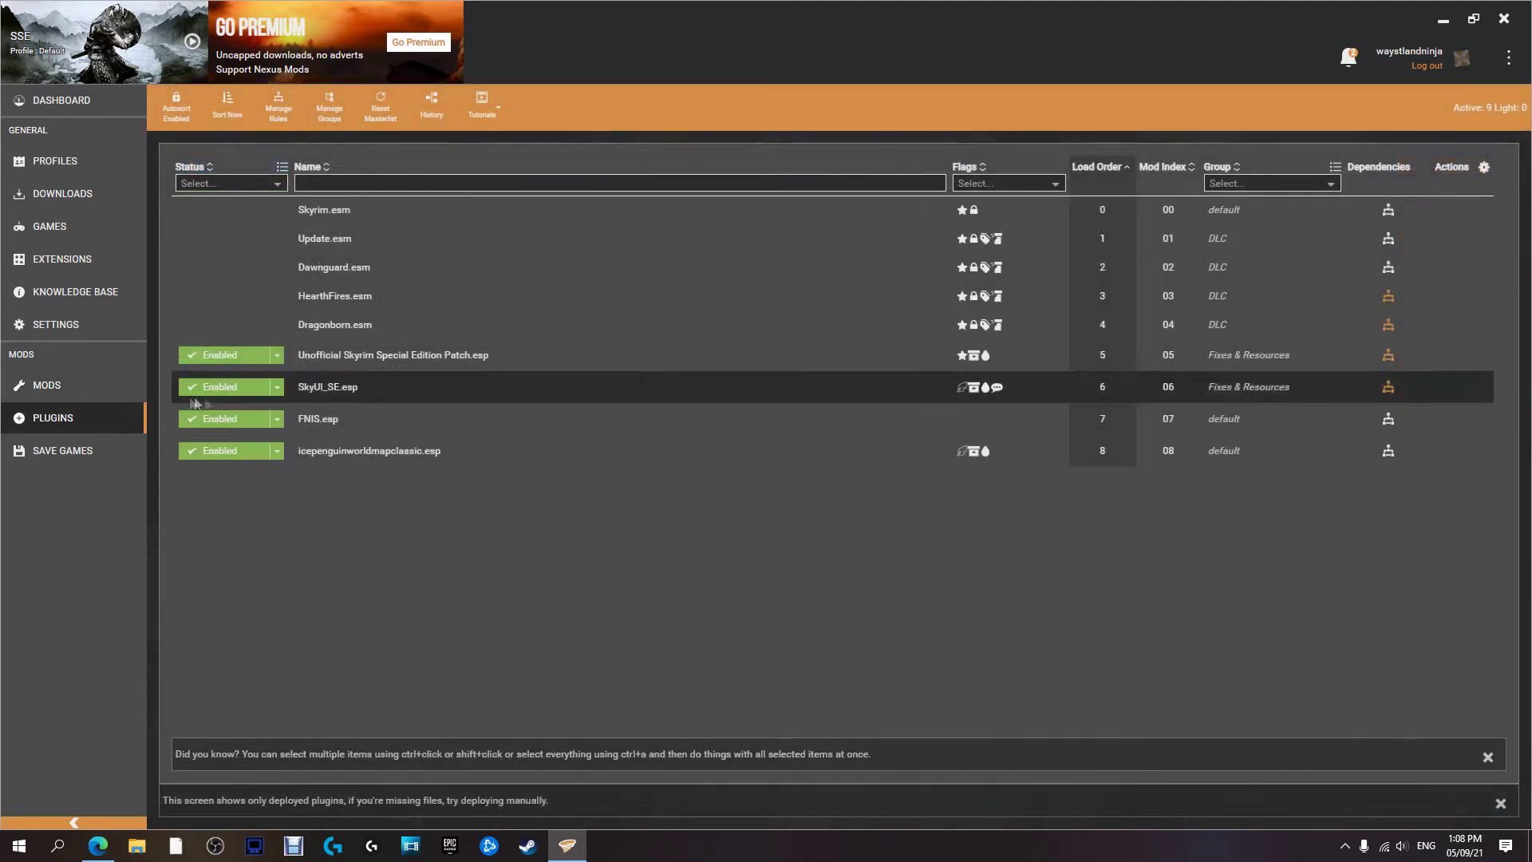
Return to the mods list, and install and enable (Part 1) Engine Fixes
left_click(56, 387)
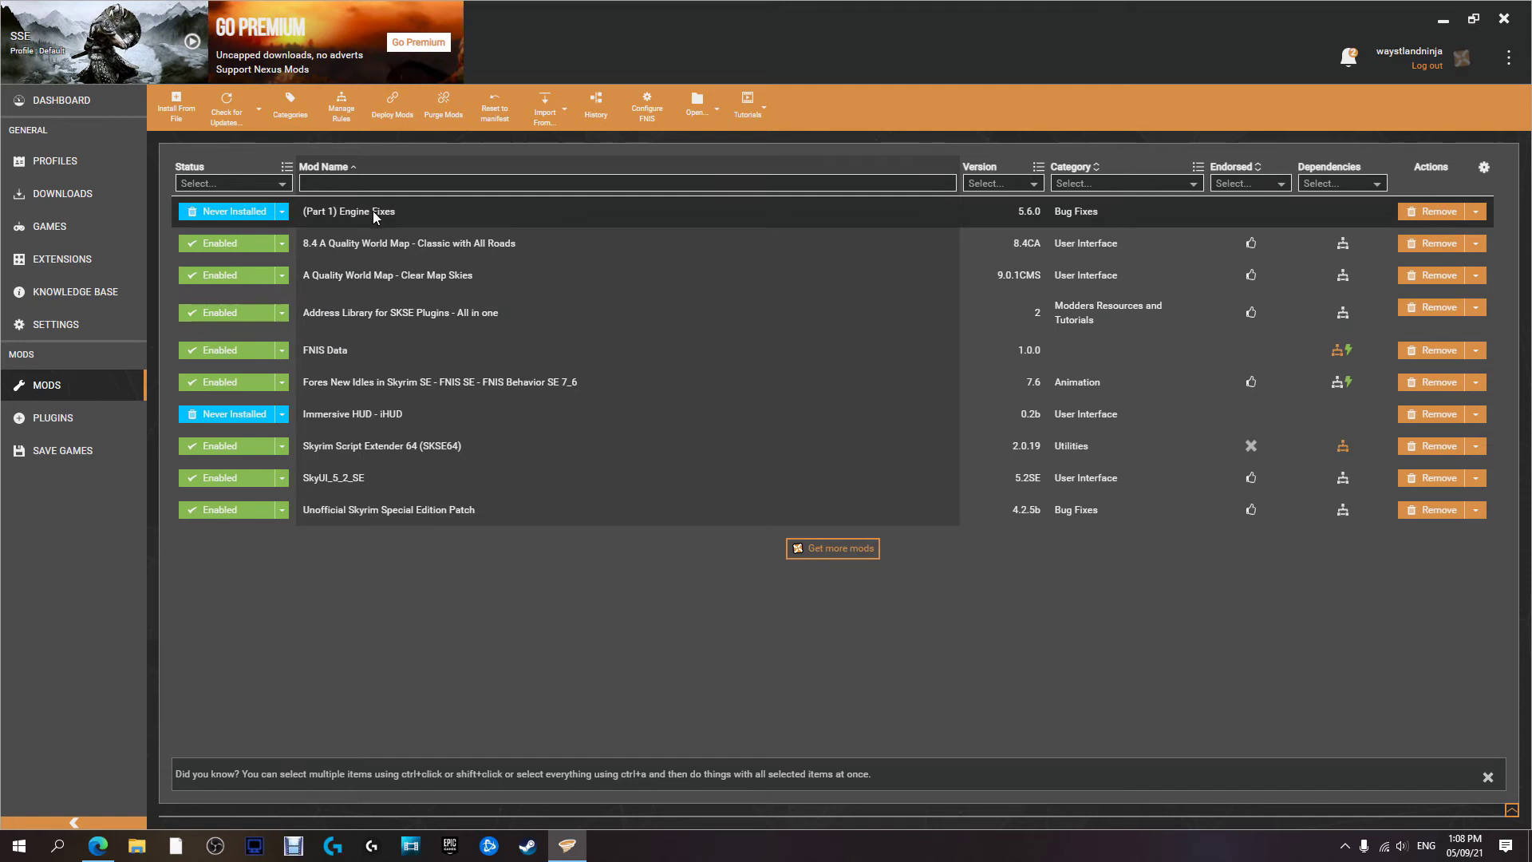
left_click(199, 214)
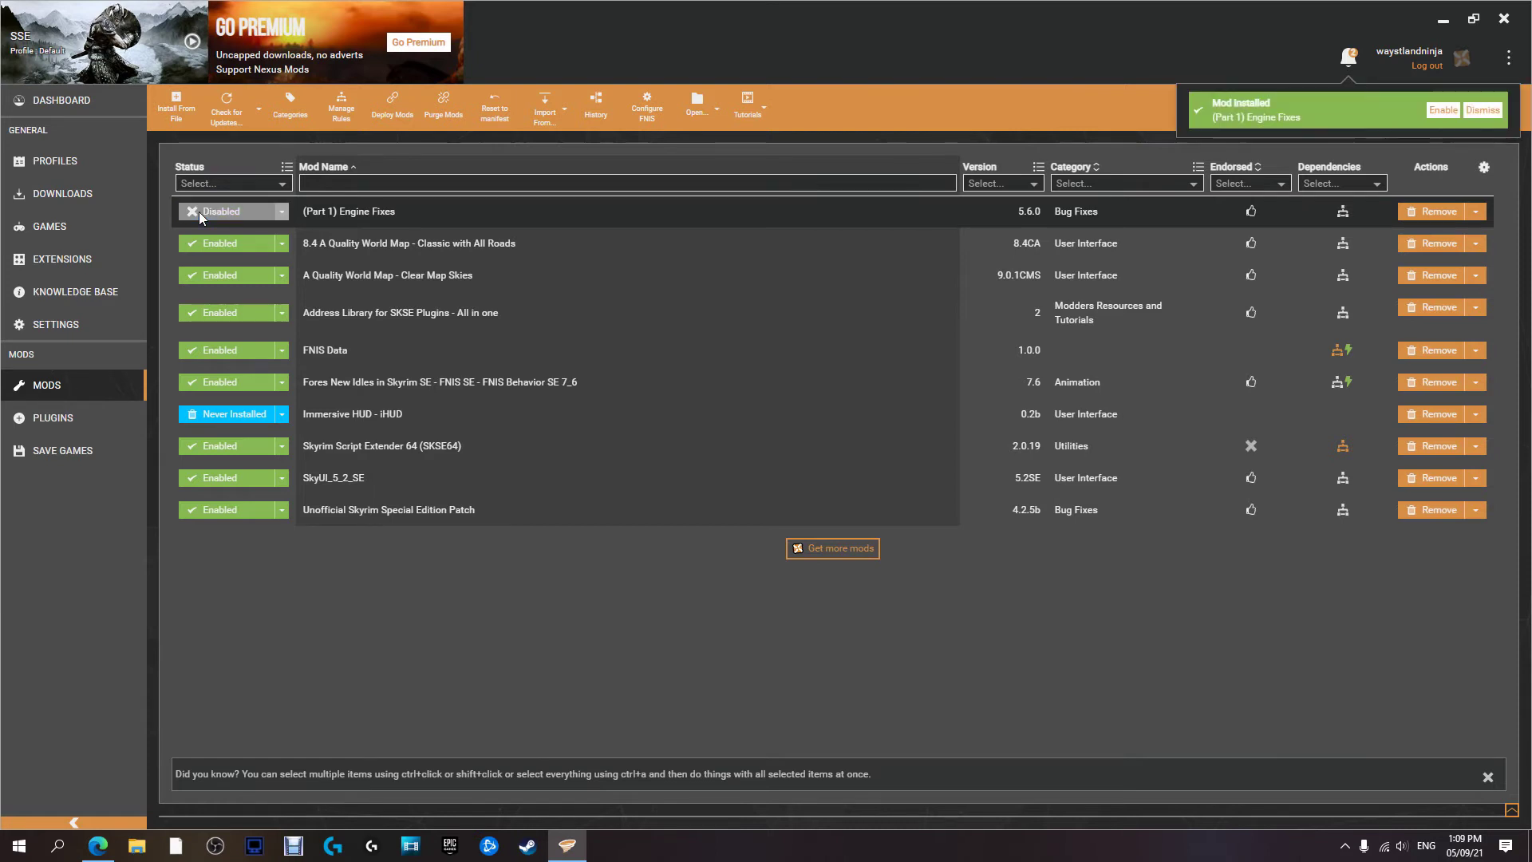
left_click(199, 213)
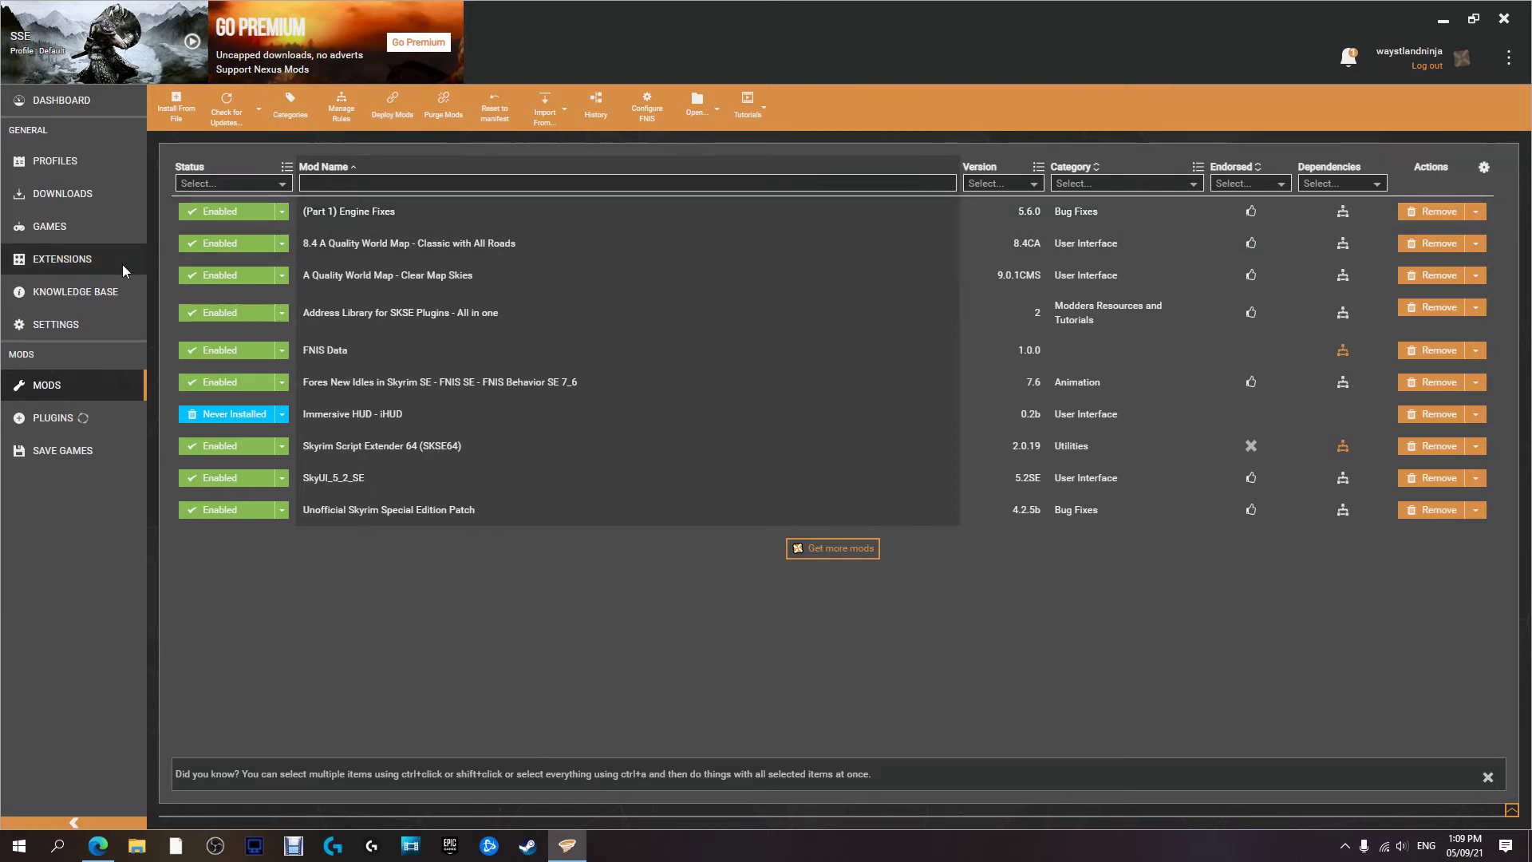
View the plugins list, and return to the mods list
left_click(79, 416)
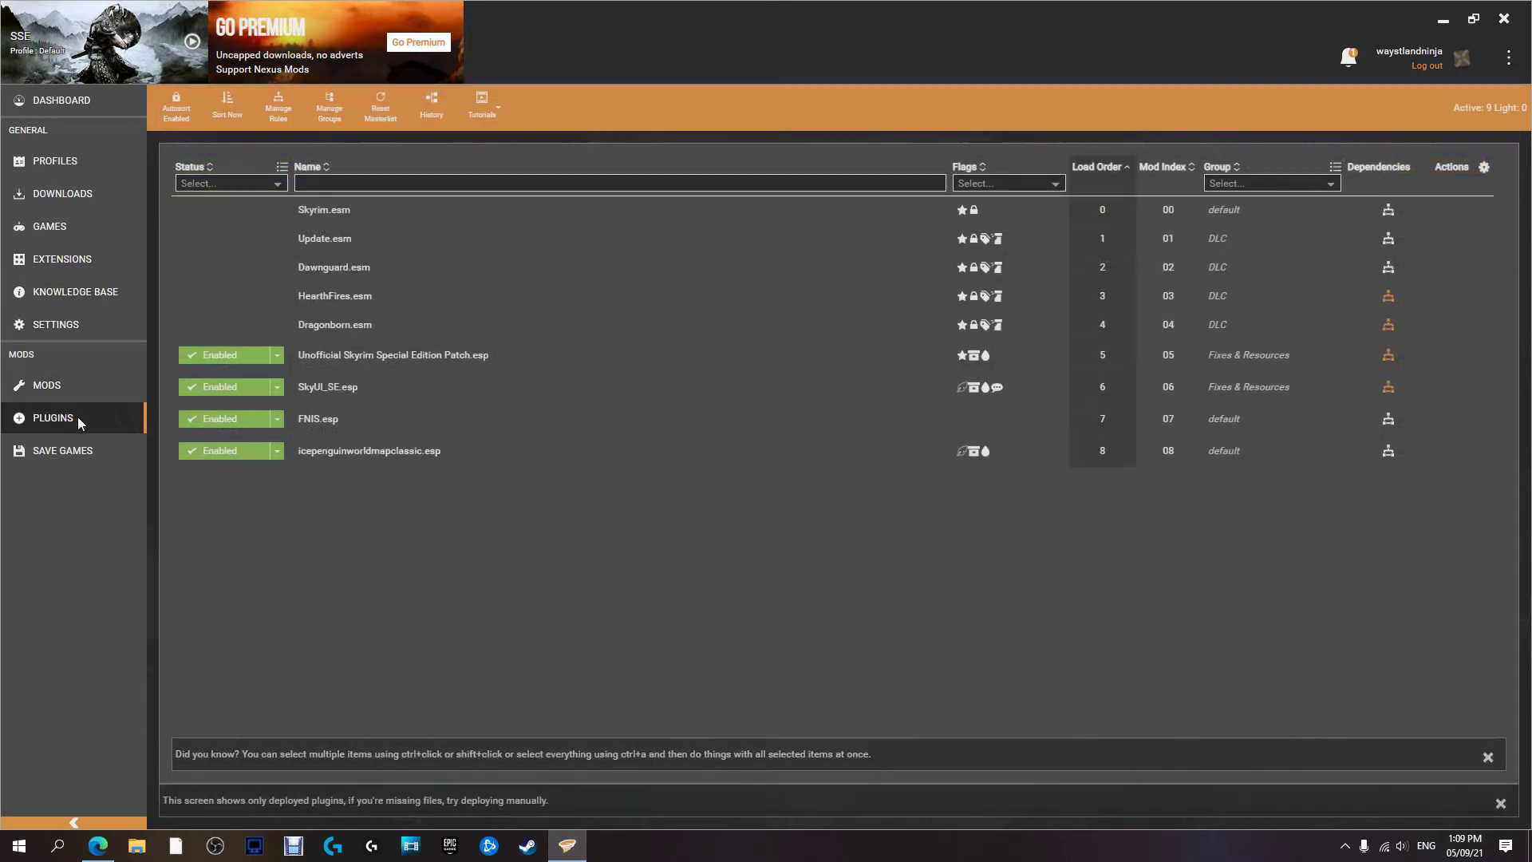
left_click(69, 383)
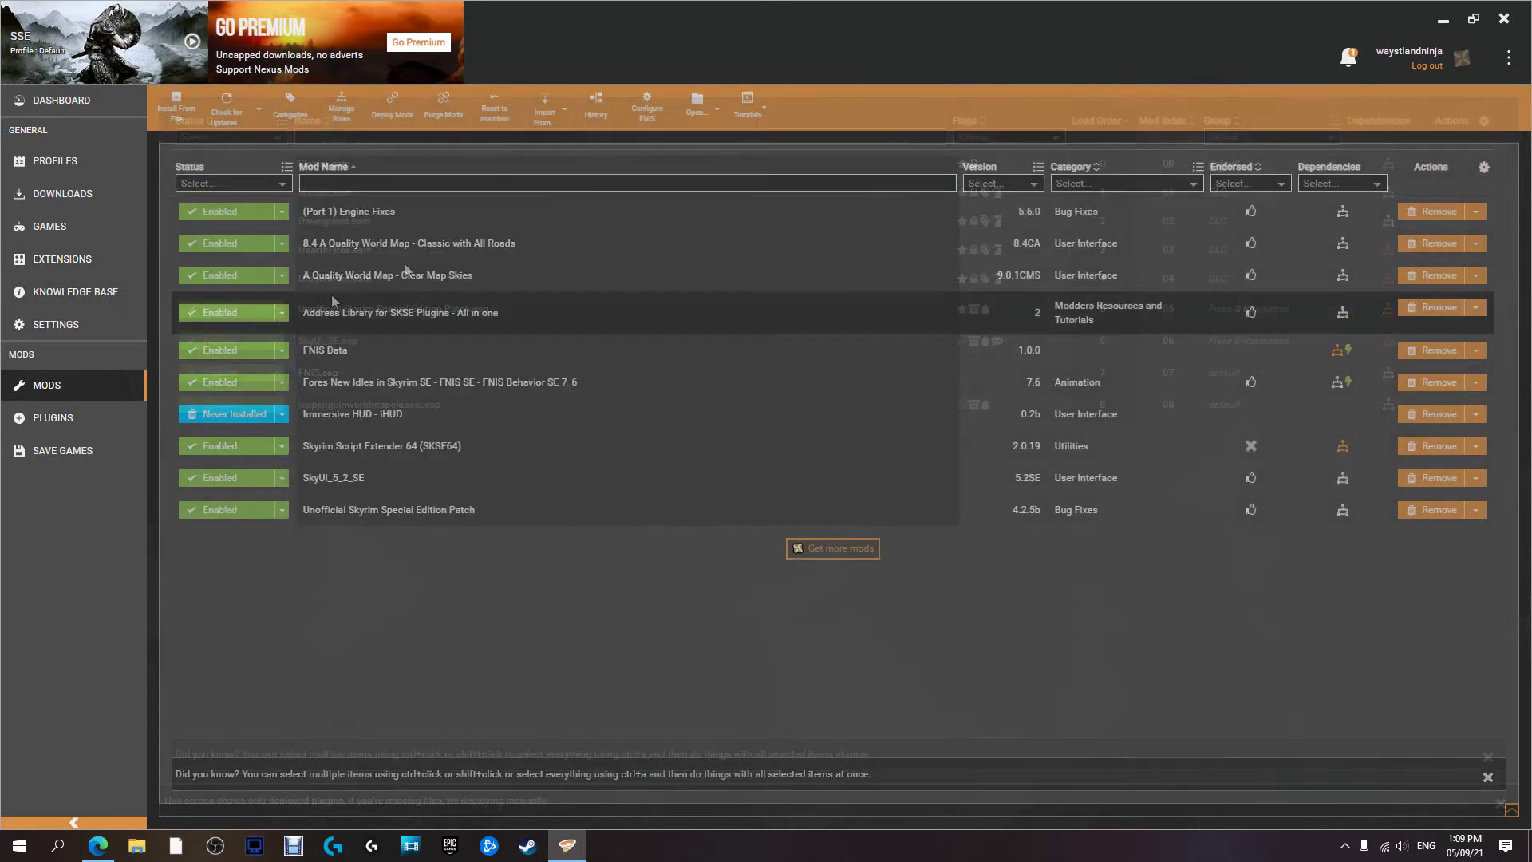
Minimise Vortex and move the SkyrimSE.exe Auto-Backup v1.0-12480-1-0 folder in DOWNLOADS to the Recycle Bin
left_click(1443, 26)
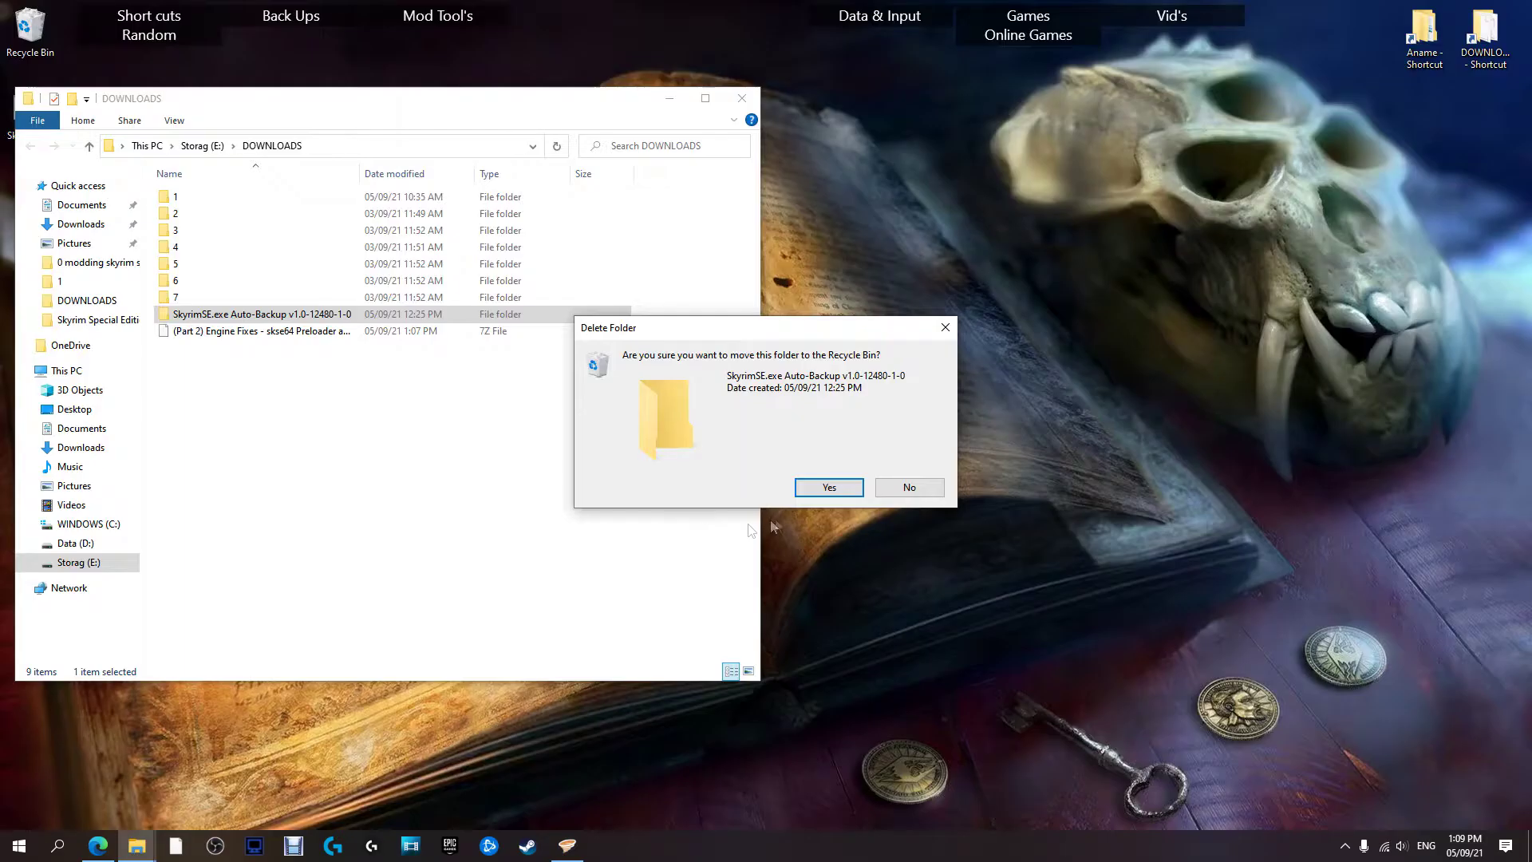
left_click(806, 487)
left_click(323, 319)
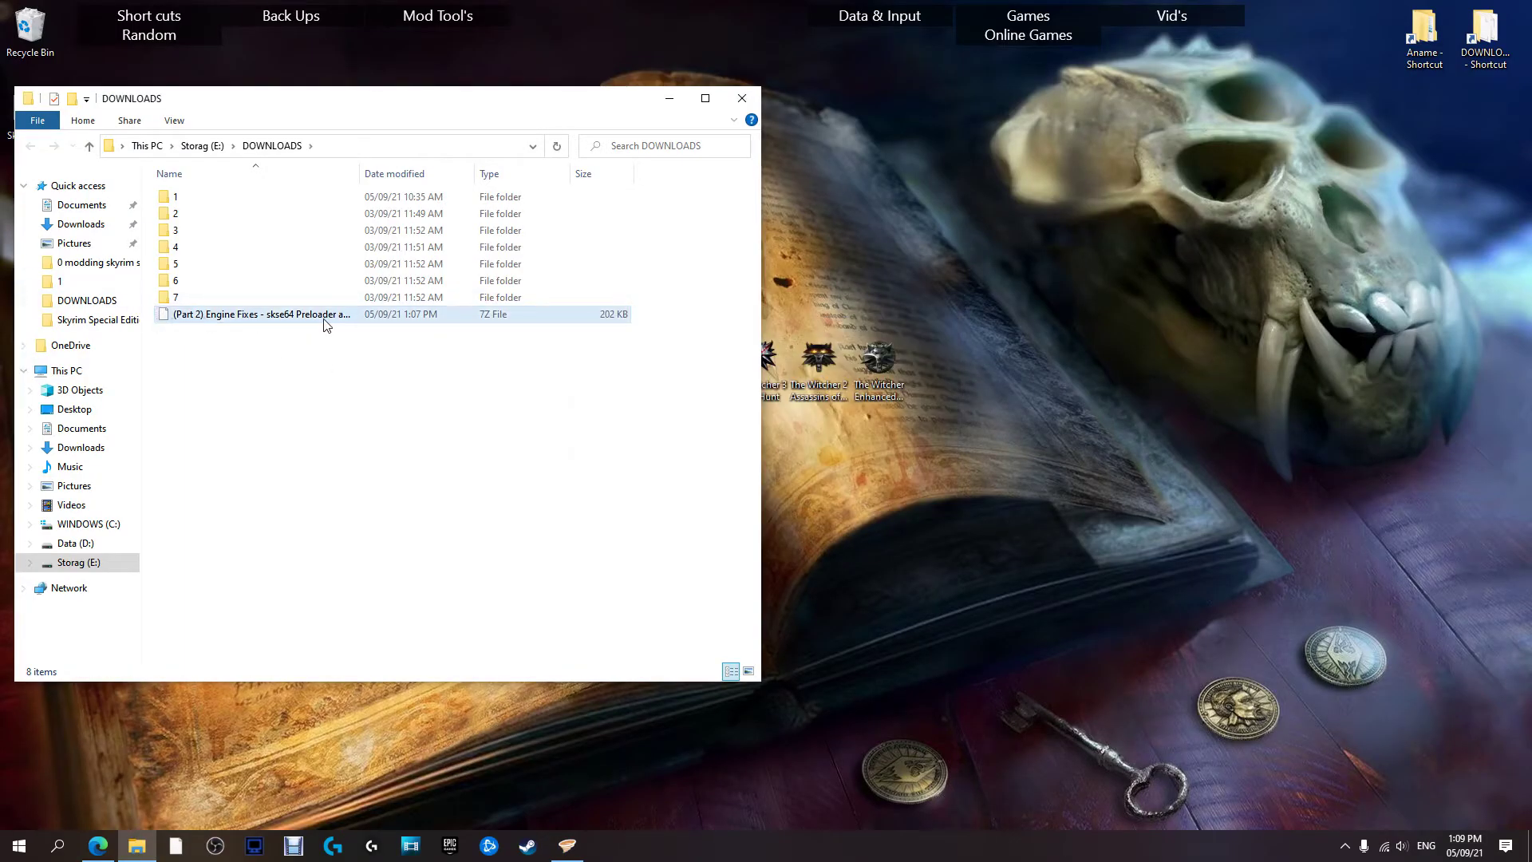
Open the Skyrim Special Edition game folder in a second File Explorer window and arrange it beside the DOWNLOADS window
right_click(136, 845)
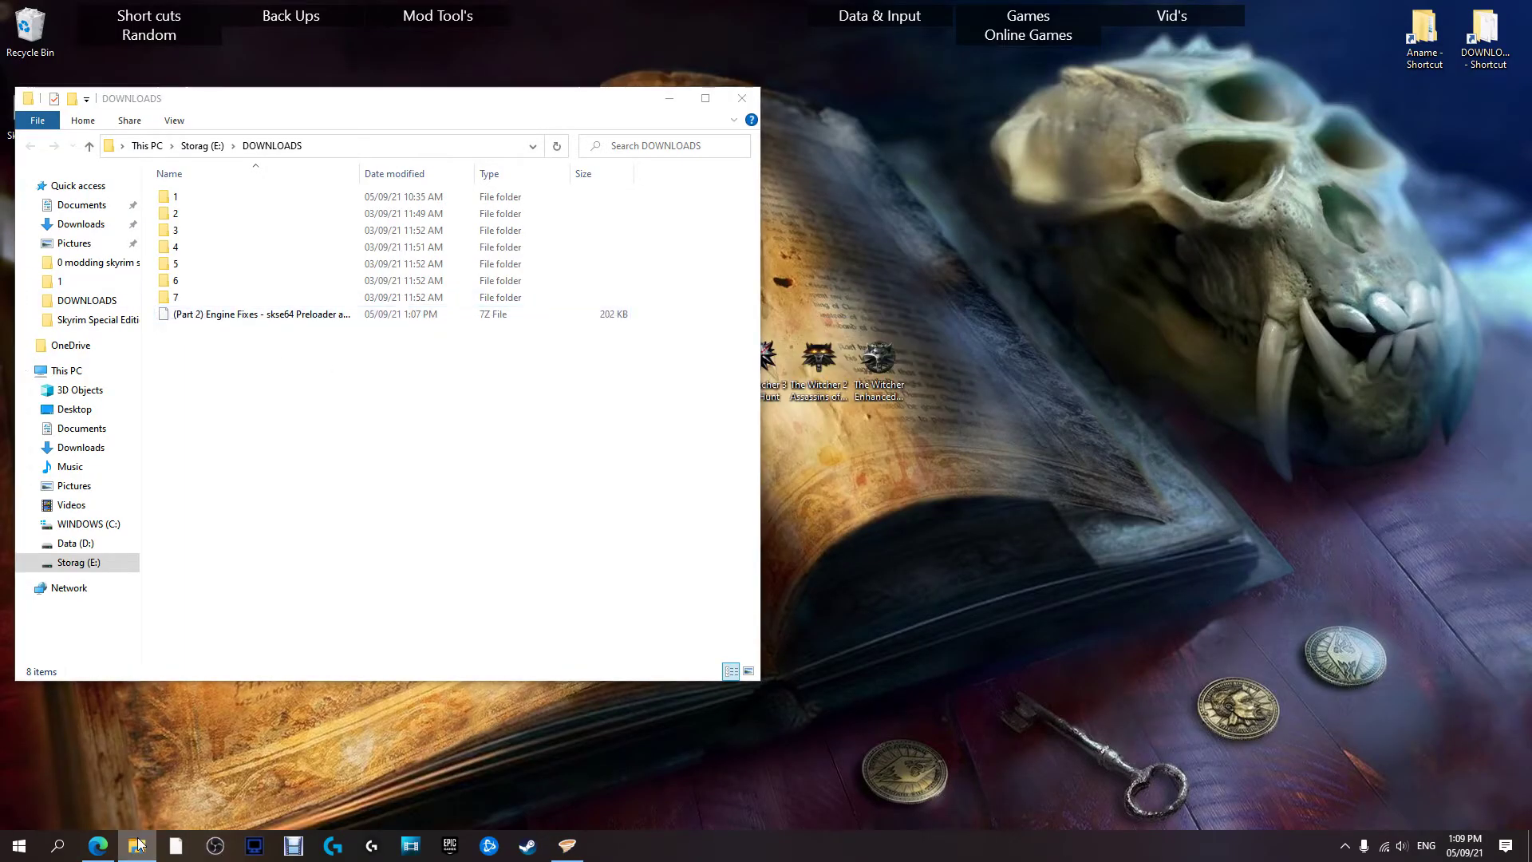
left_click(91, 762)
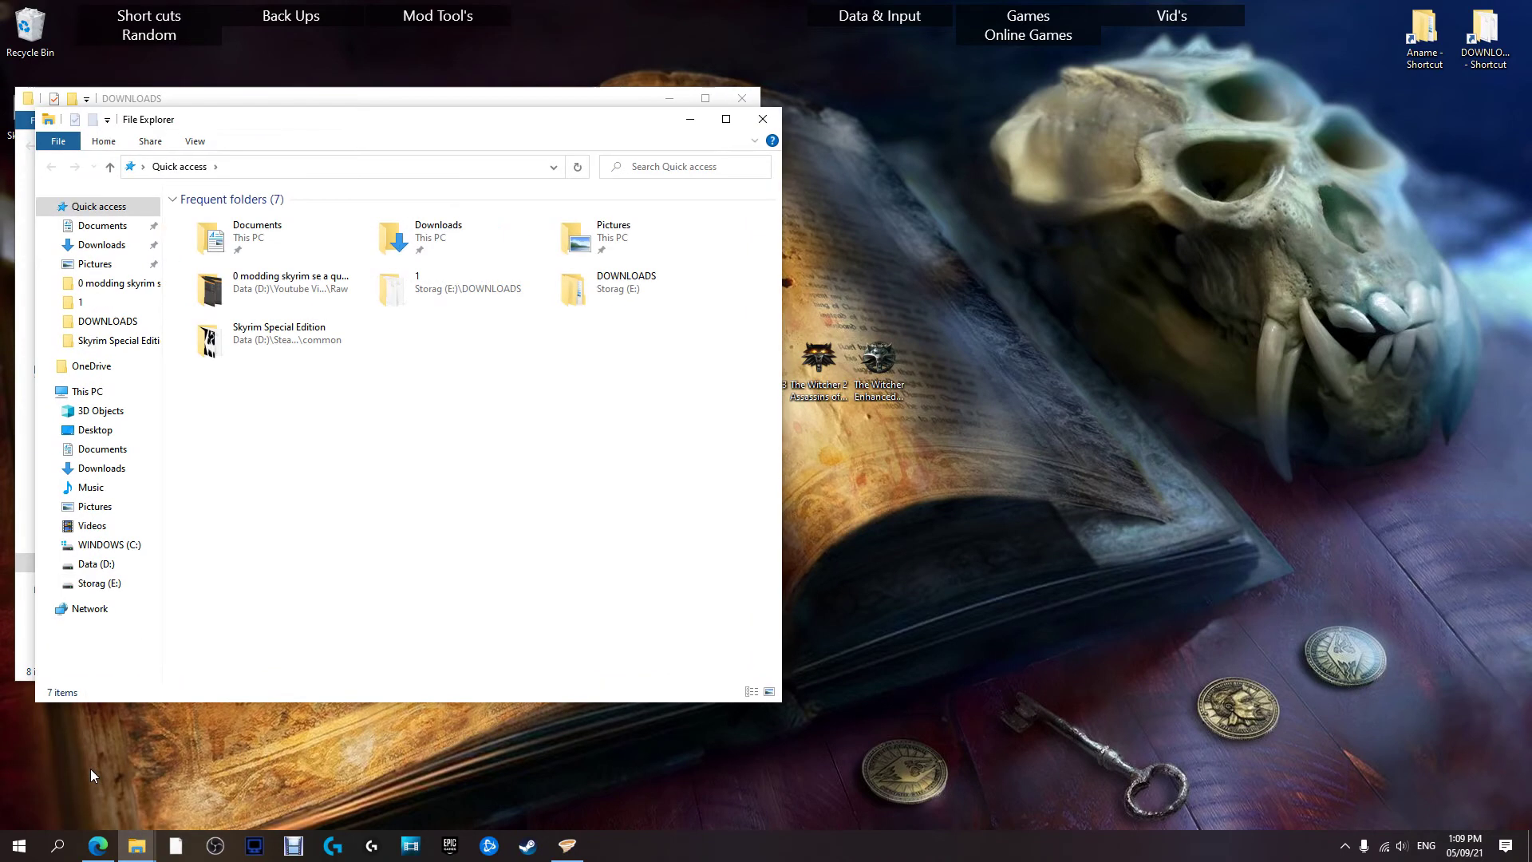
left_click_drag(266, 124, 995, 111)
double_click(1007, 314)
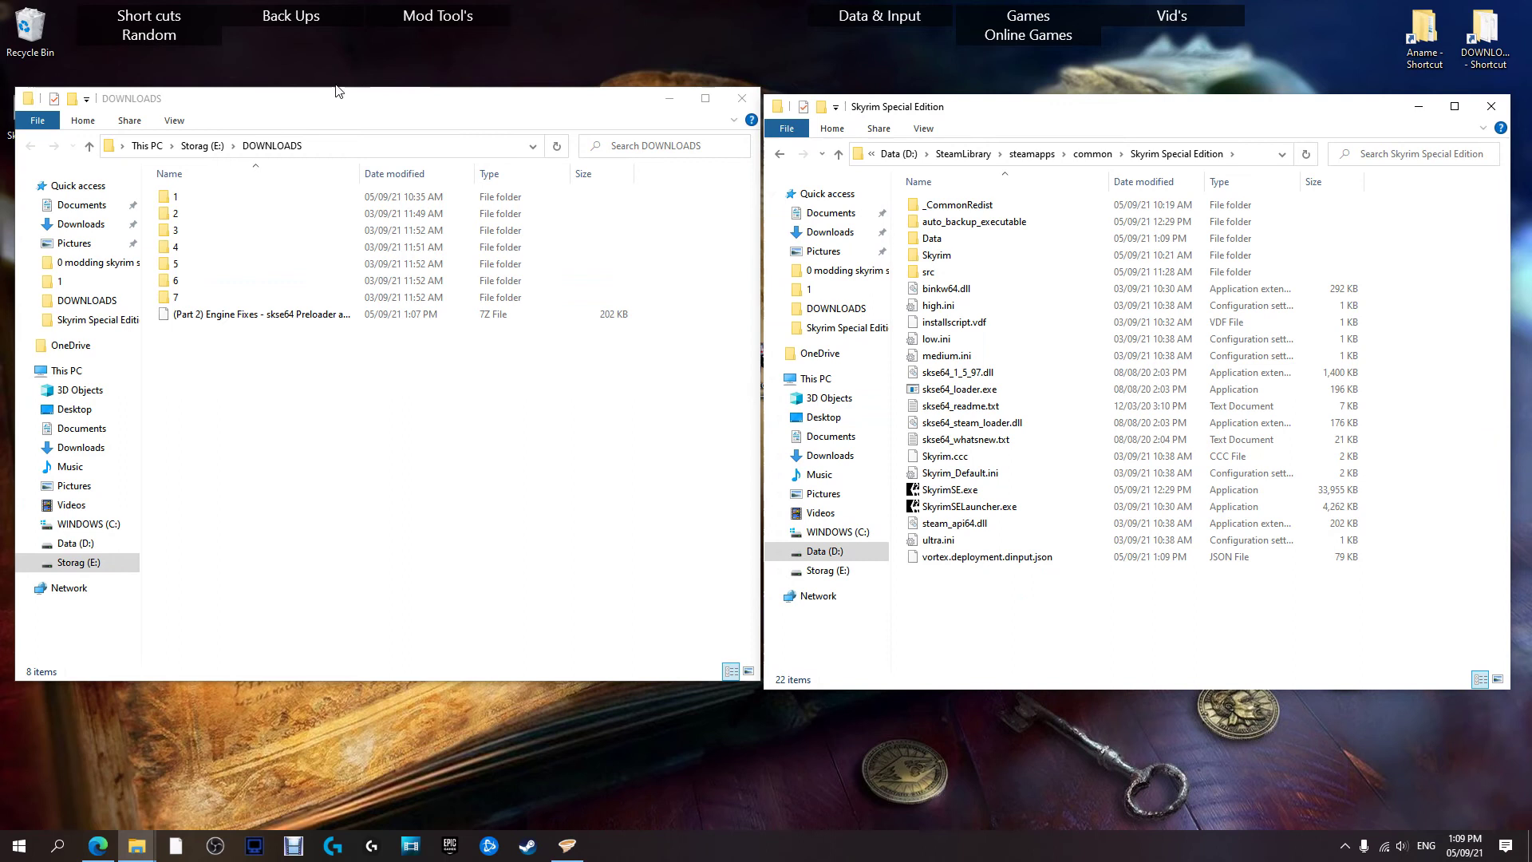
left_click_drag(341, 106, 344, 116)
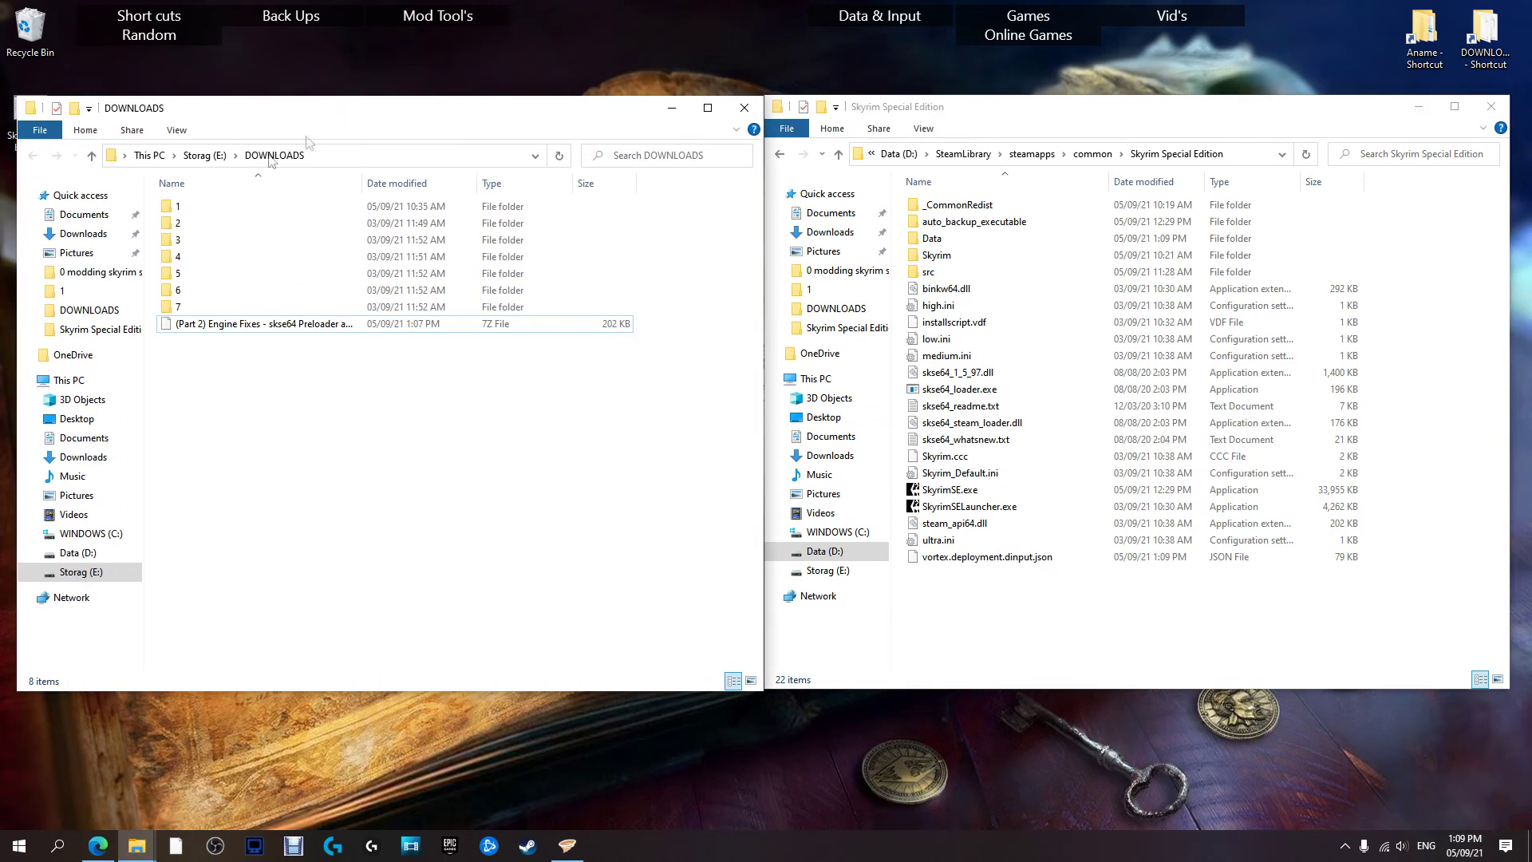
Extract the (Part 2) Engine Fixes archive in DOWNLOADS with 7-Zip into a folder of its own name
right_click(230, 327)
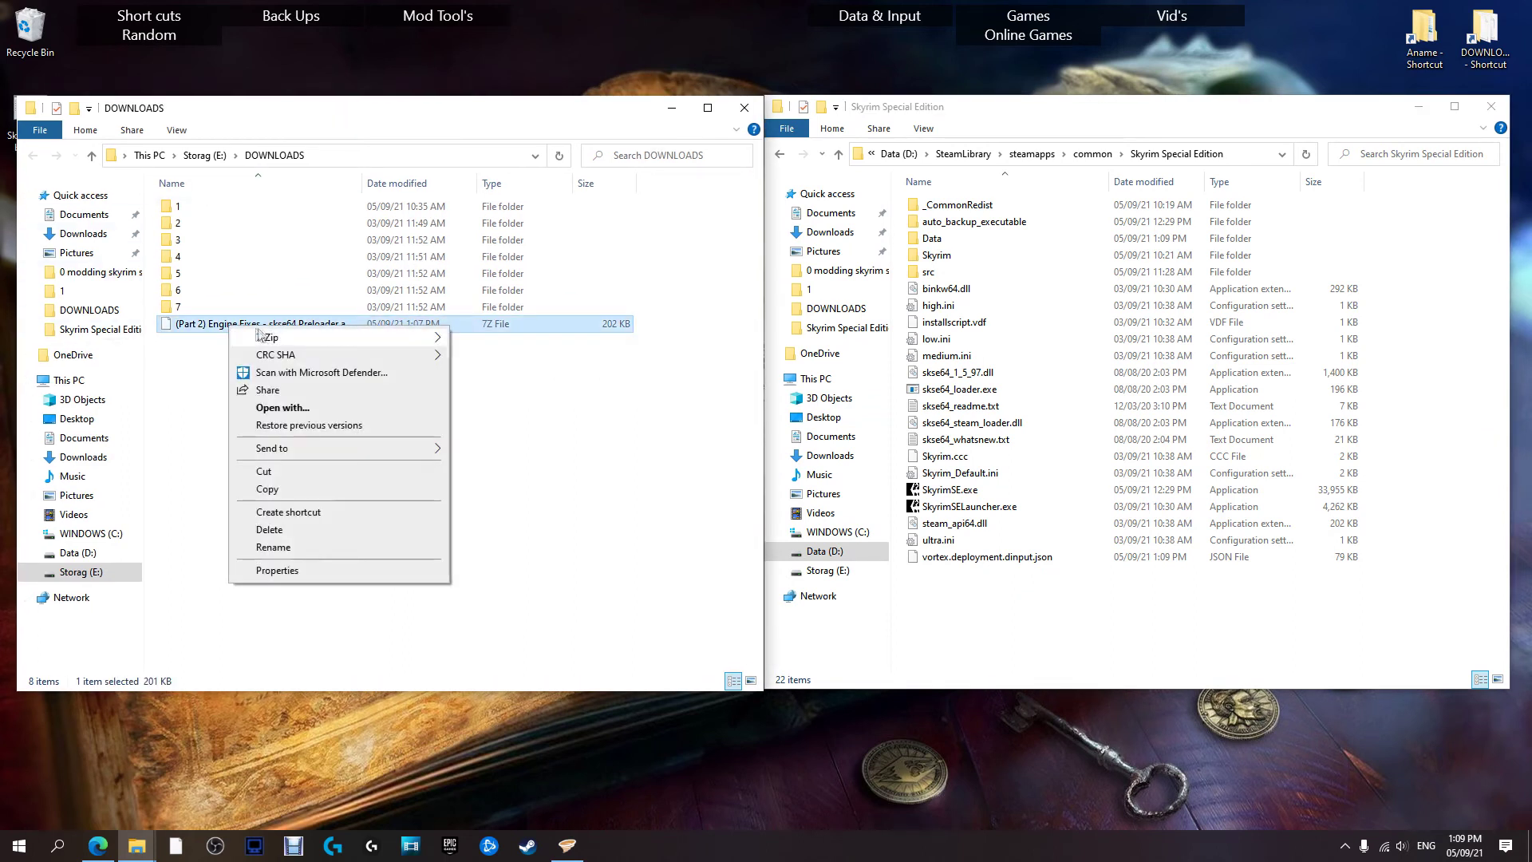
mouse_move(281, 338)
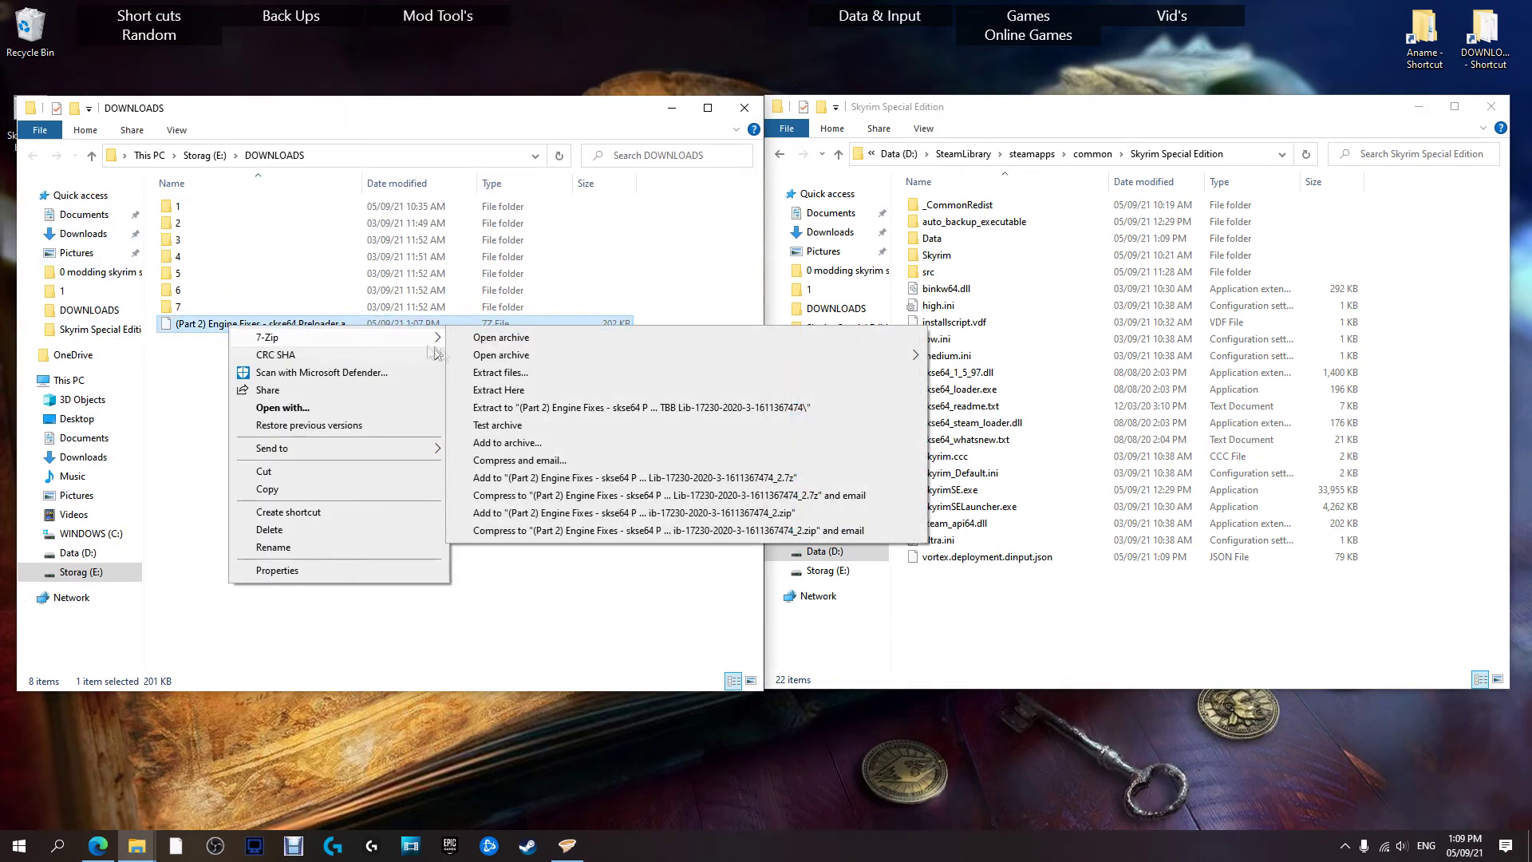
left_click(585, 409)
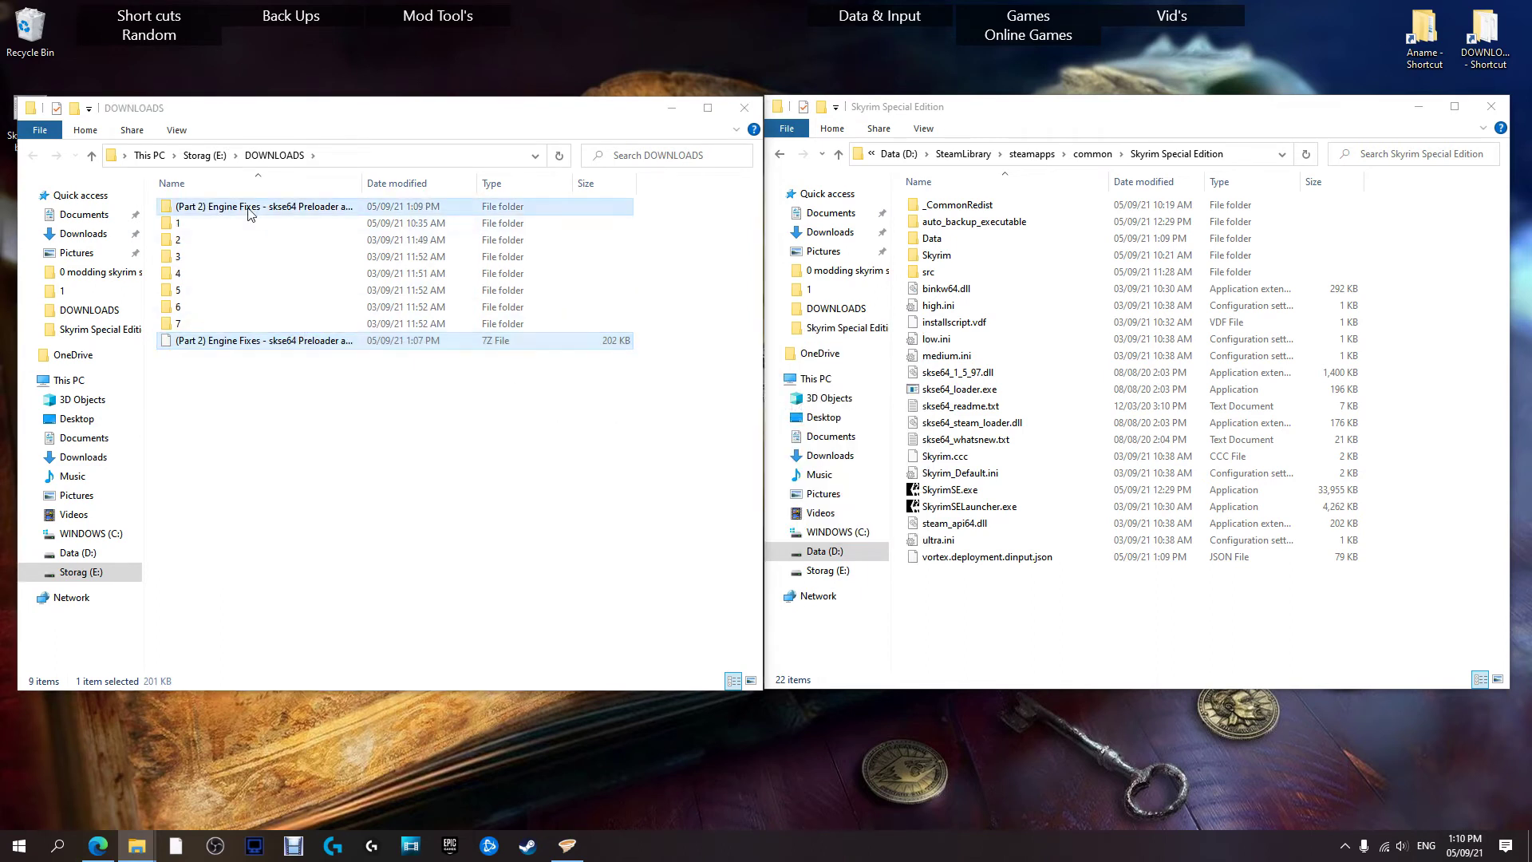
Copy d3dx9_42.dll, tbb.dll and tbbmalloc.dll from the extracted (Part 2) Engine Fixes folder into the Skyrim Special Edition folder
double_click(249, 209)
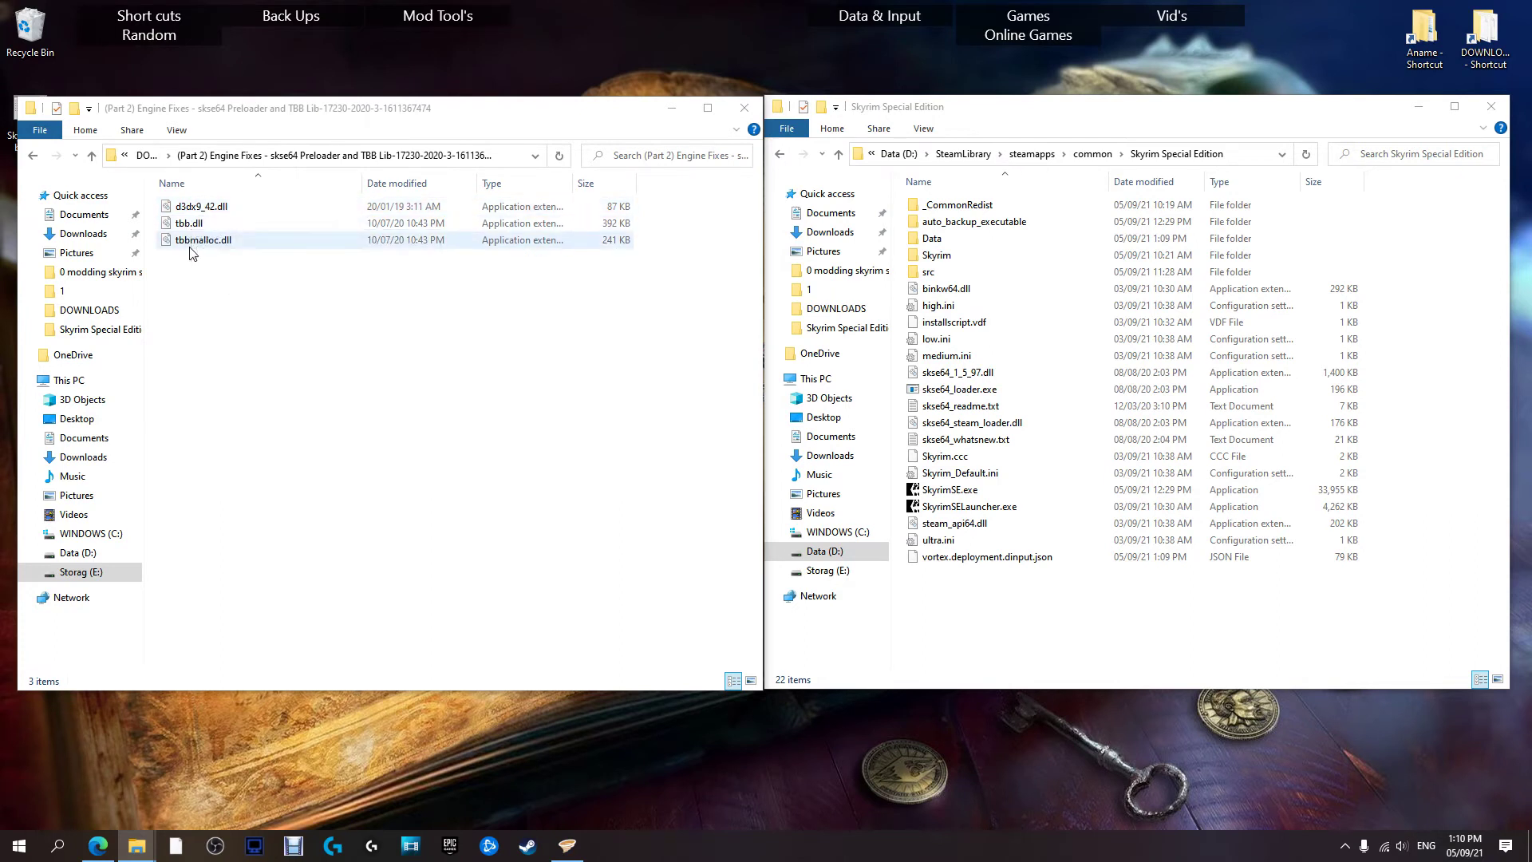
left_click_drag(193, 296, 194, 210)
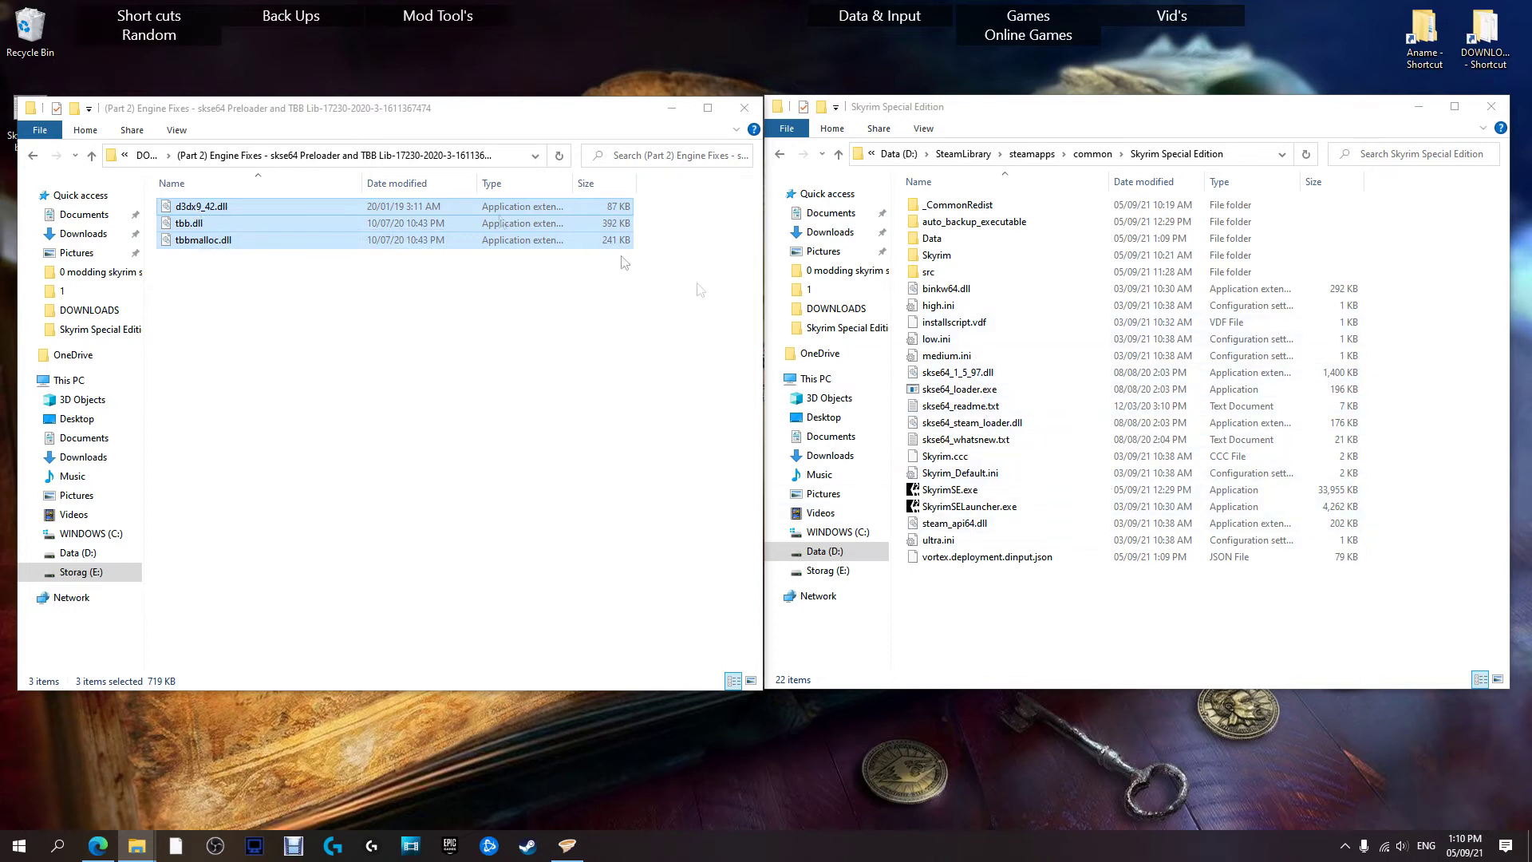
left_click_drag(222, 211, 1068, 461)
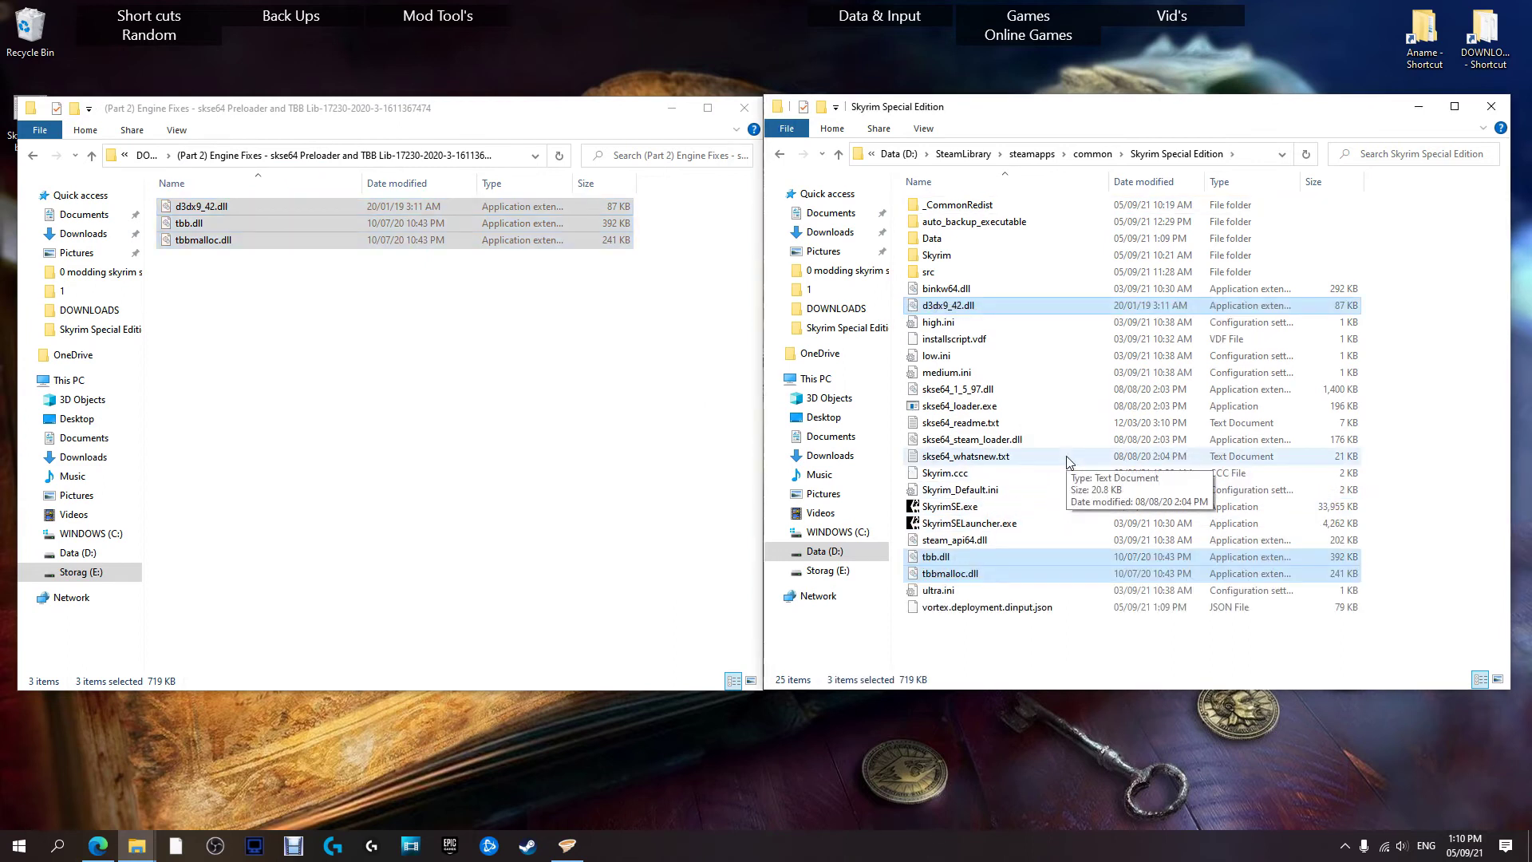
Switch to Vortex, and install and enable Immersive HUD - iHUD
key("alt+Tab")
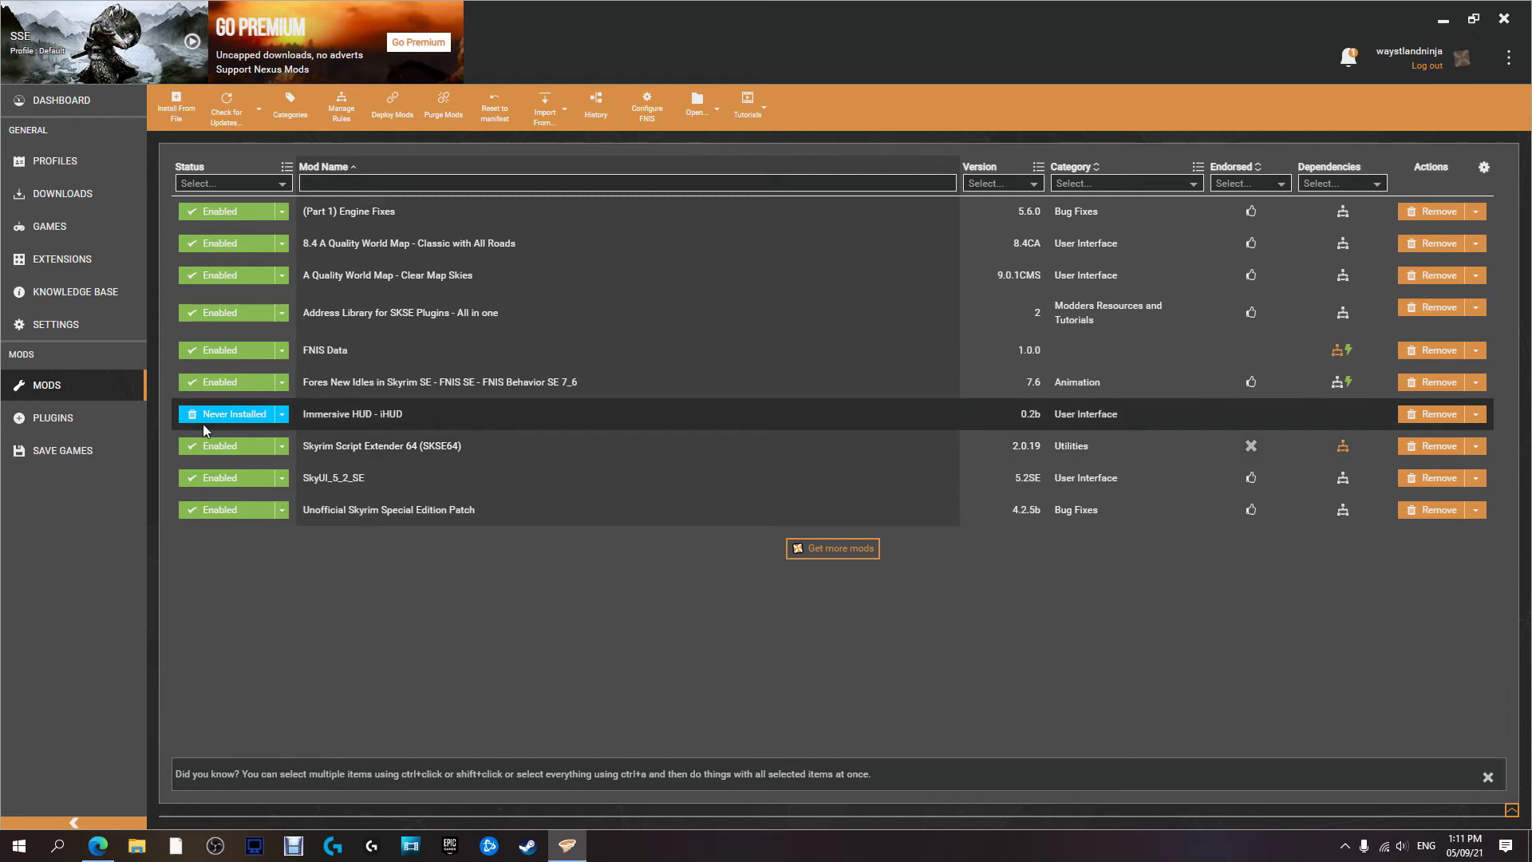
left_click(240, 416)
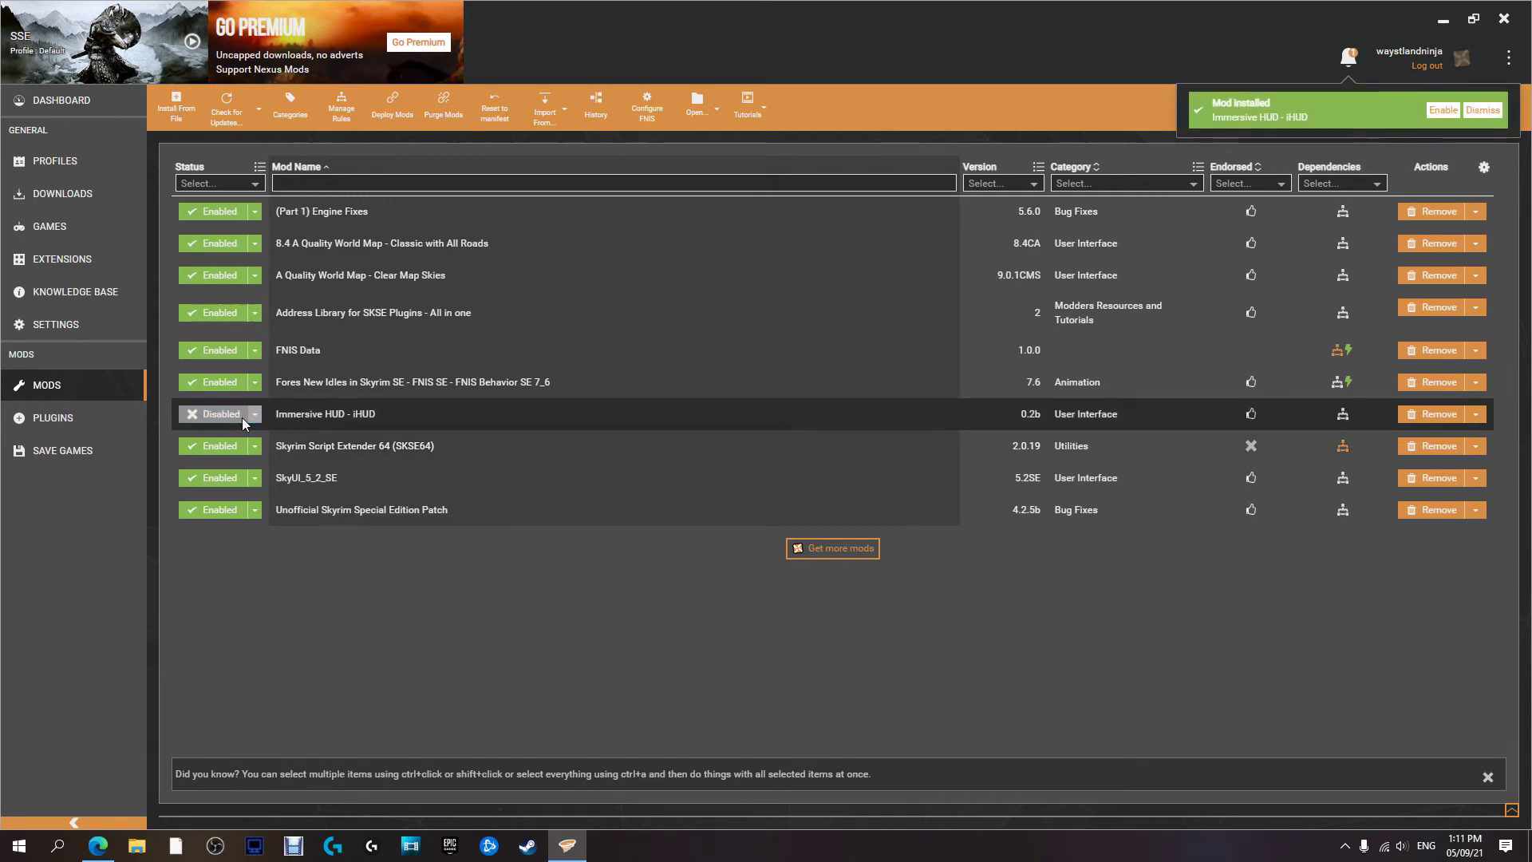
left_click(241, 417)
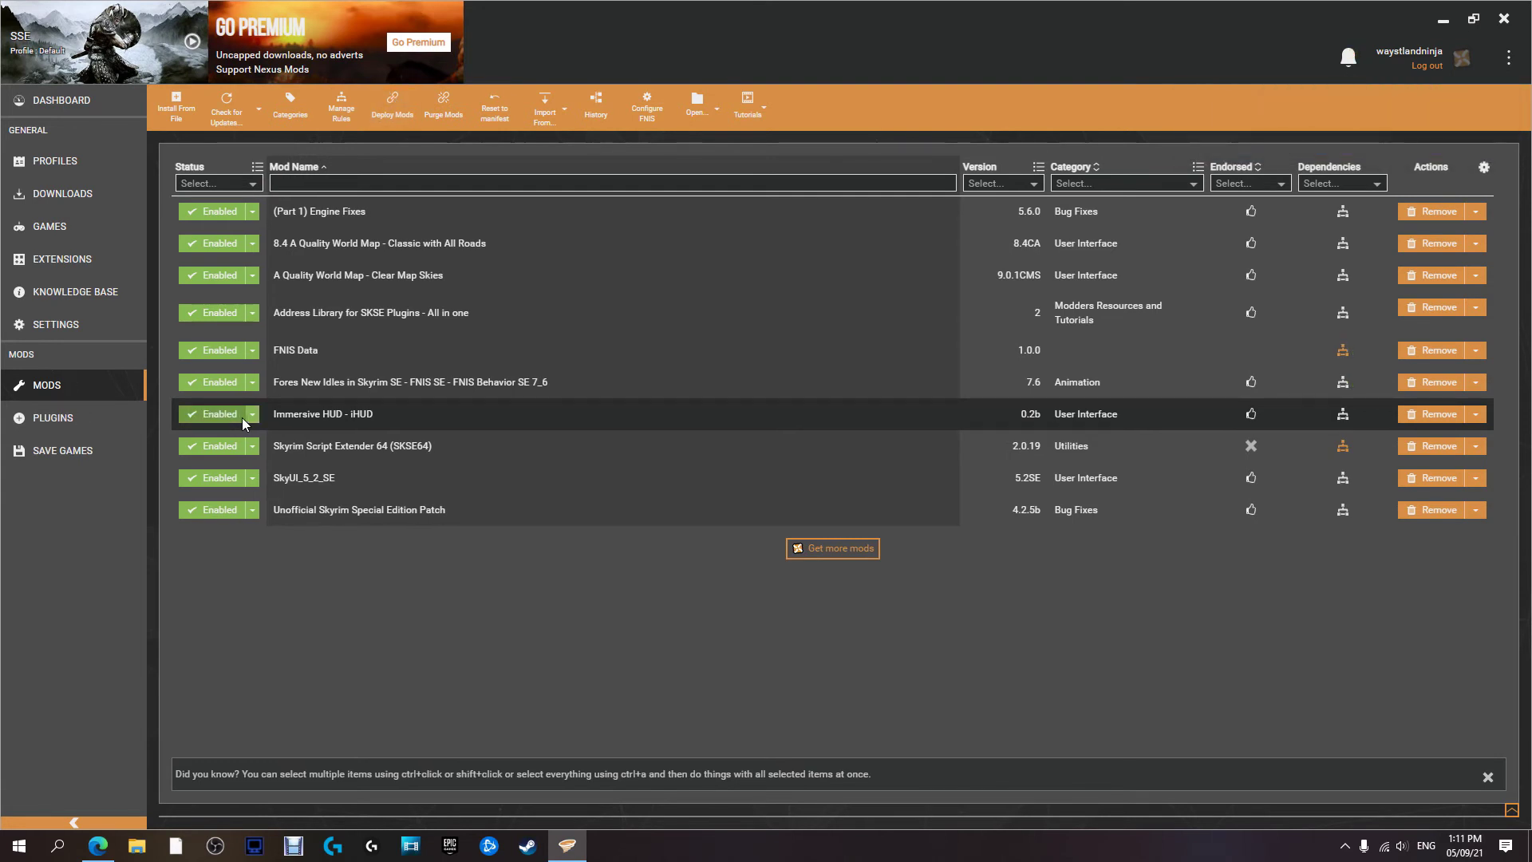
Review the plugins list and its load order against the mods list, ending on the mods list
left_click(67, 419)
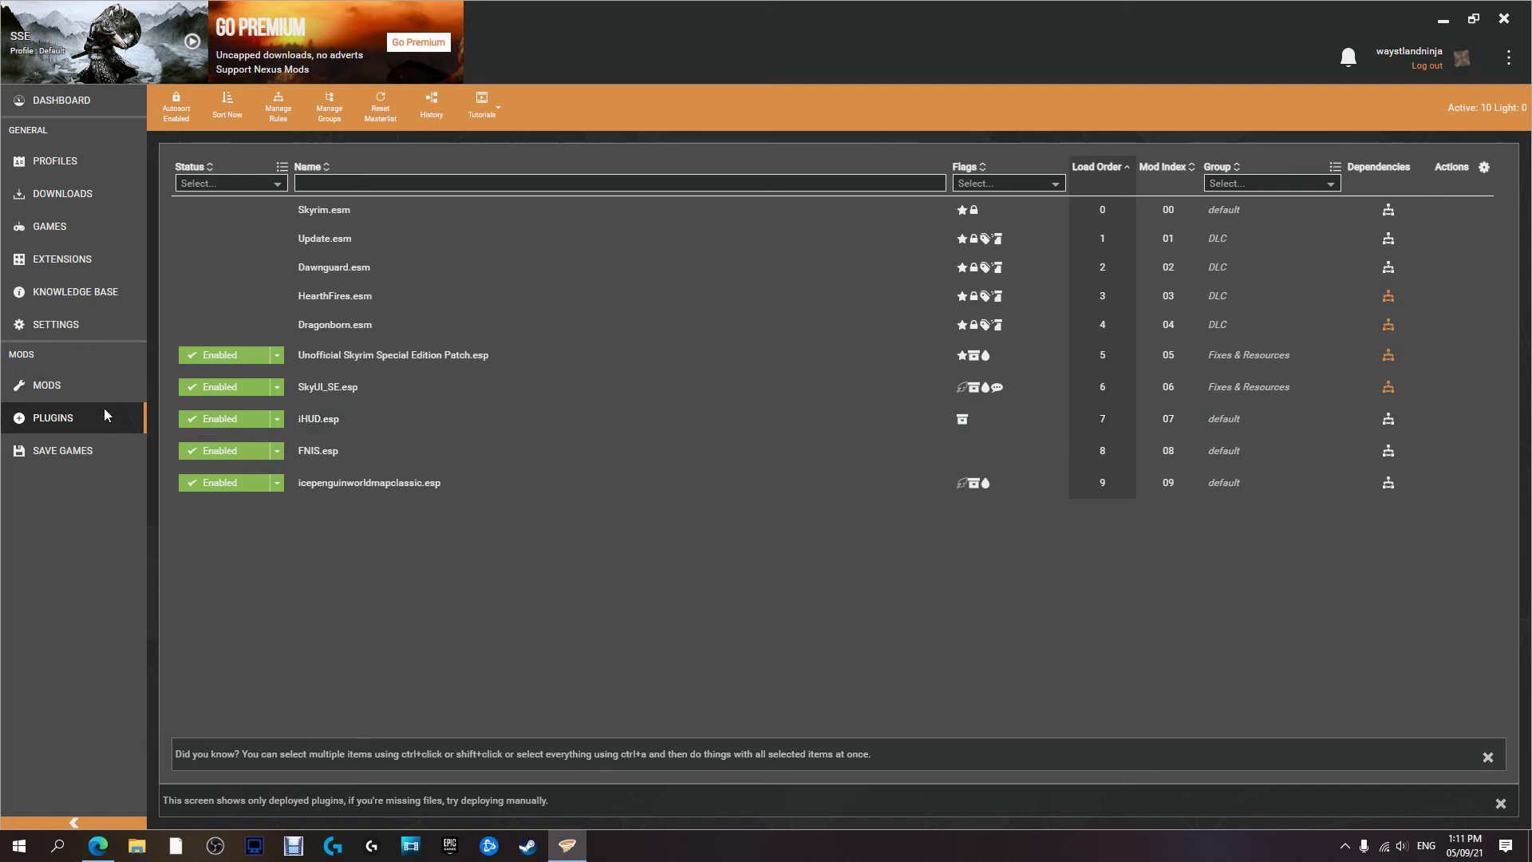
left_click(86, 394)
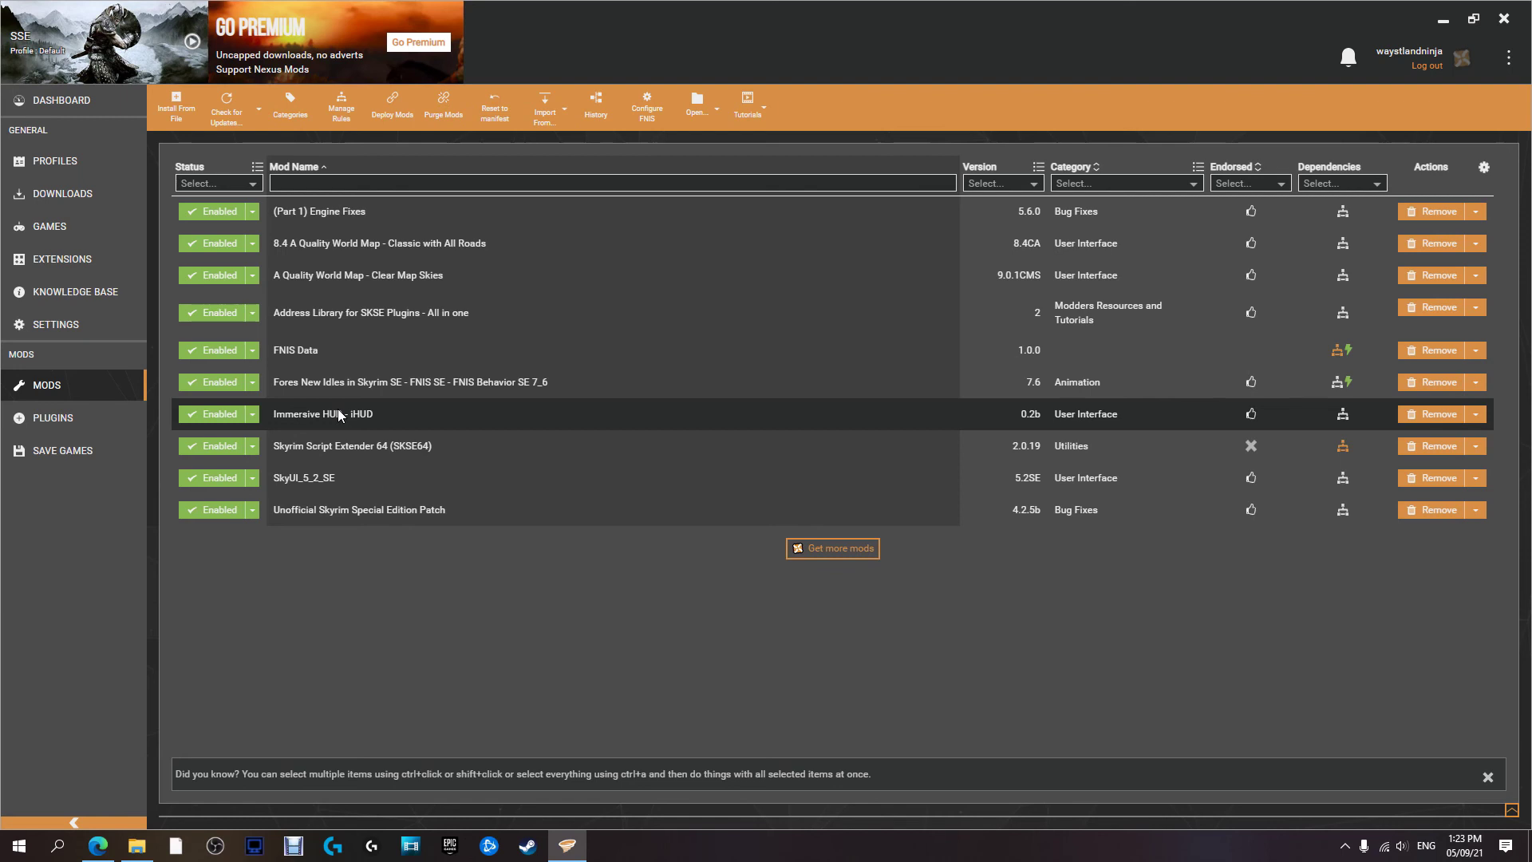
left_click(117, 419)
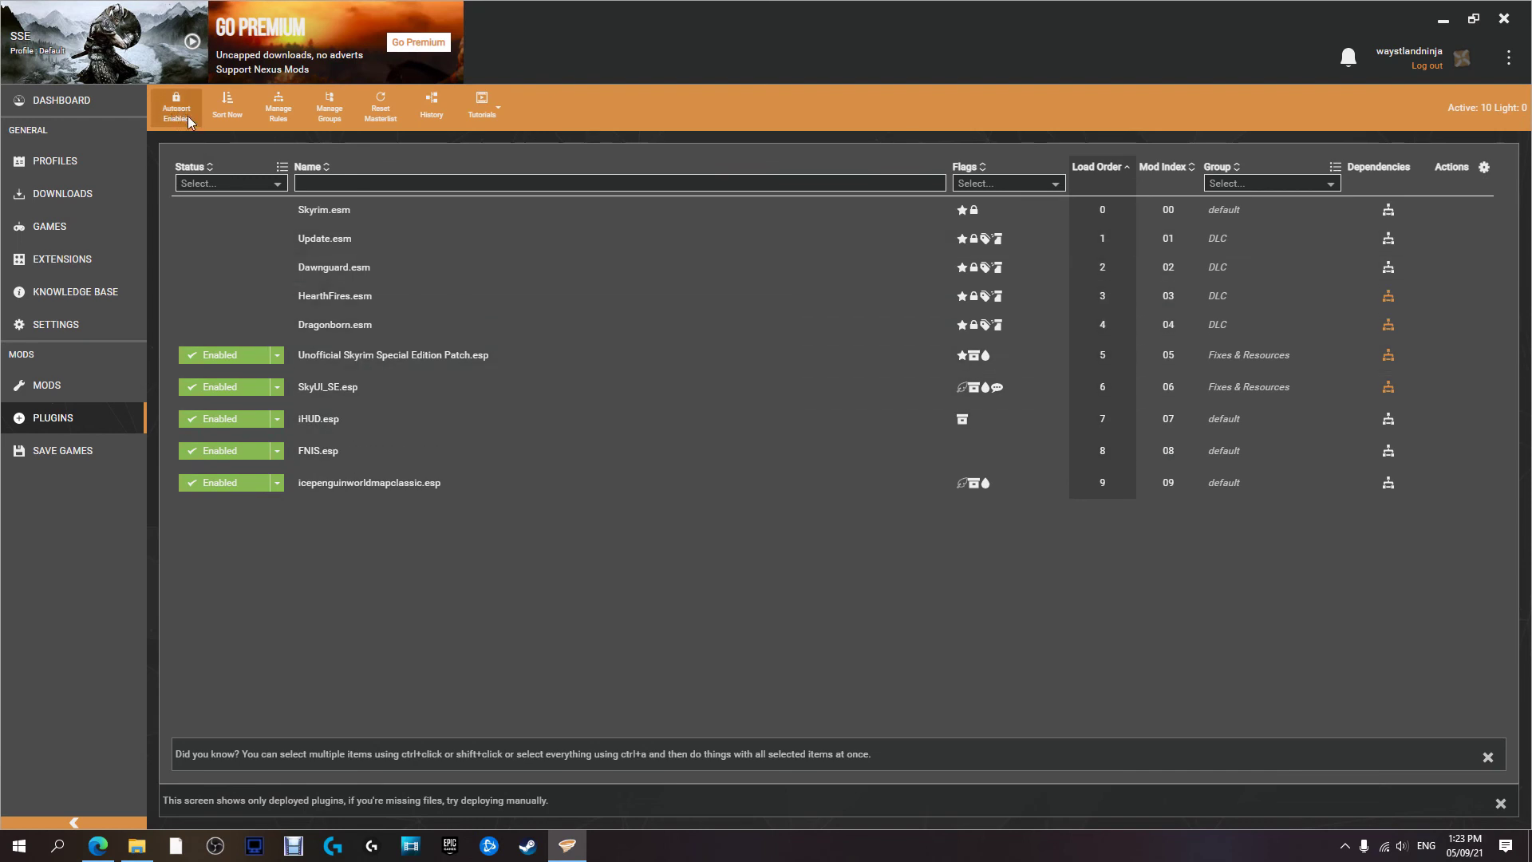
left_click(47, 388)
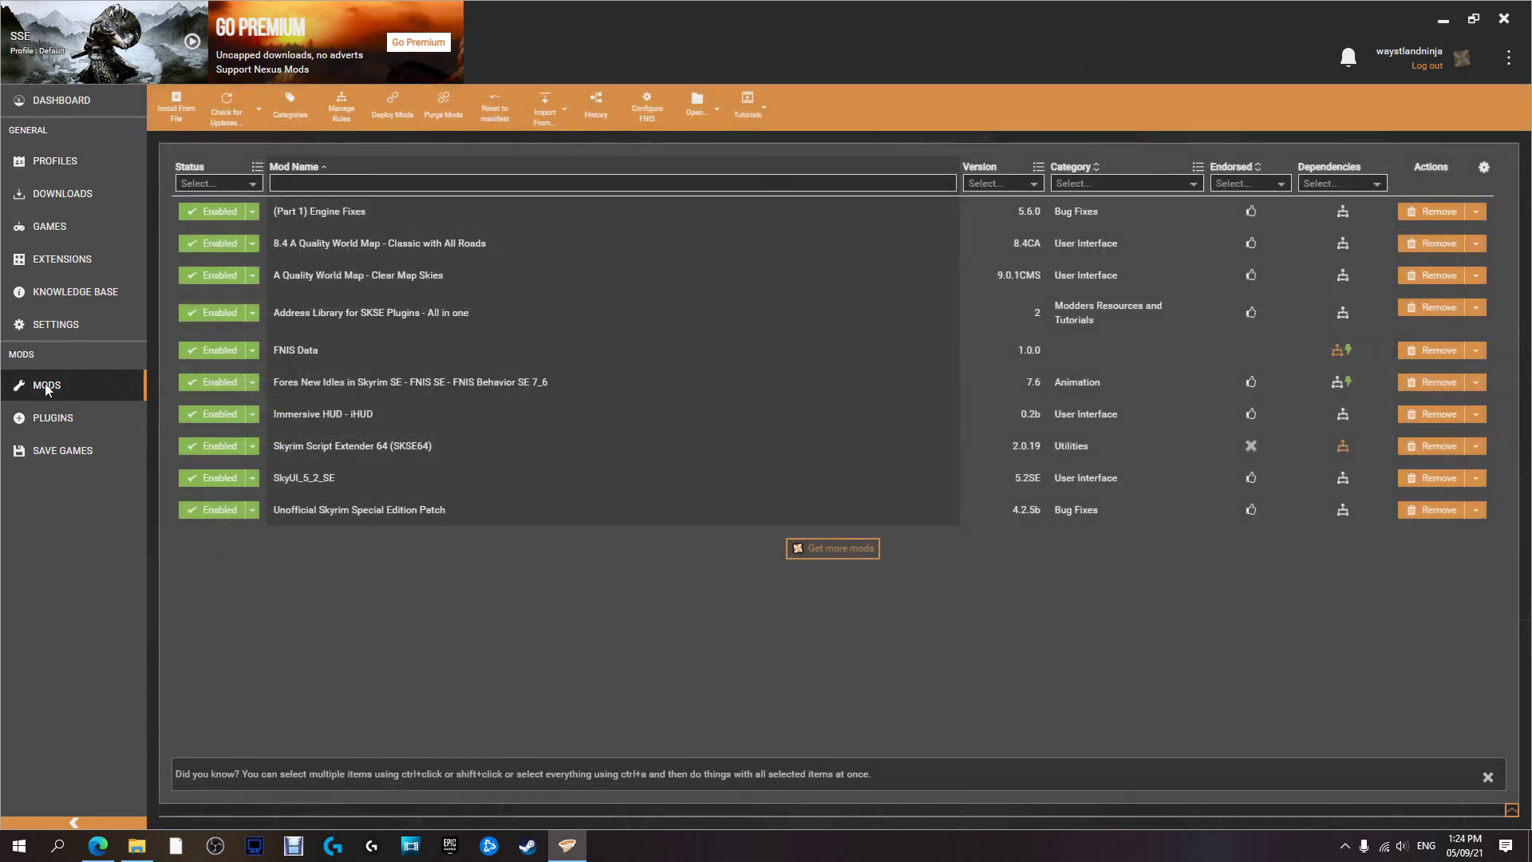